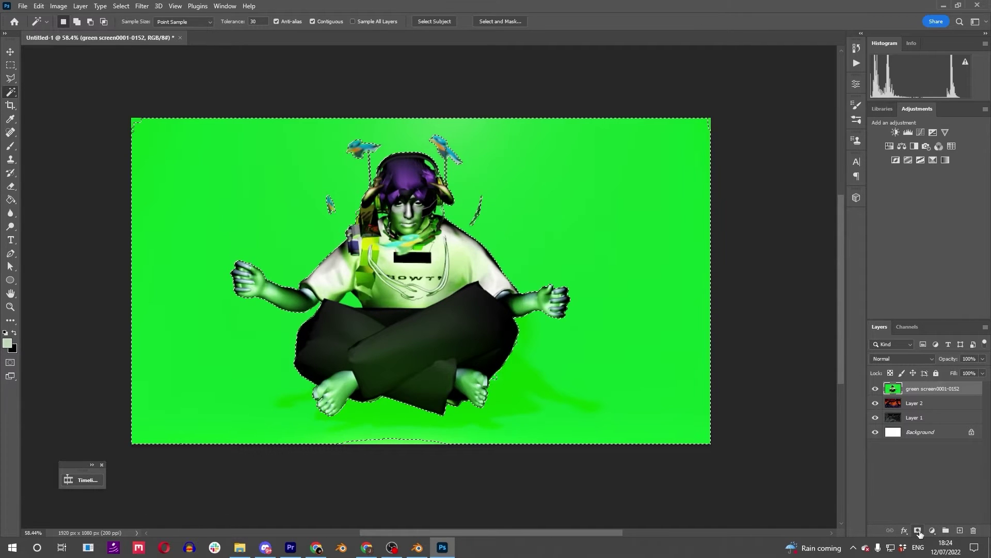
- Add an inverted layer mask so only the seated figure shows, then shift it up and right
left_click(918, 531)
double_click(918, 388)
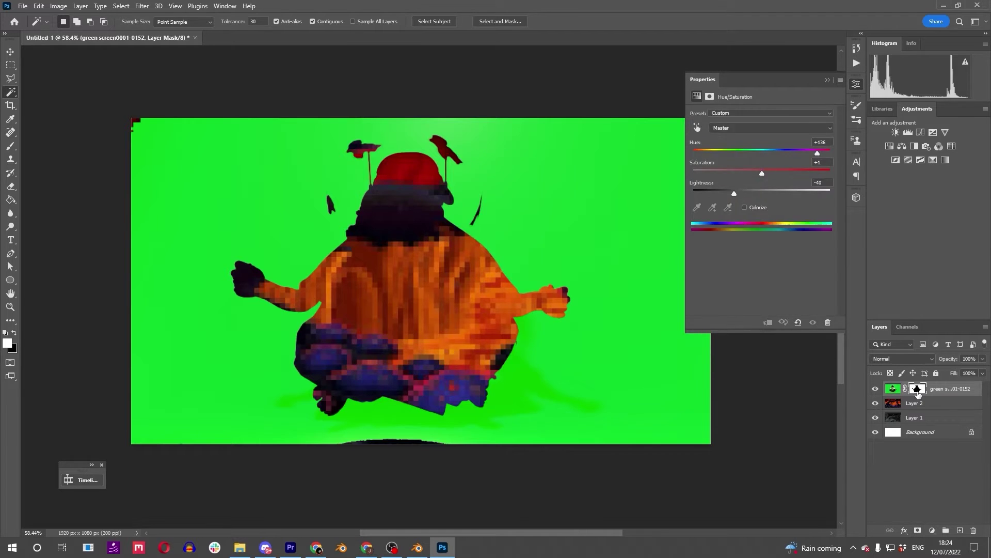
key("ctrl+i")
left_click(9, 57)
left_click_drag(442, 253, 468, 243)
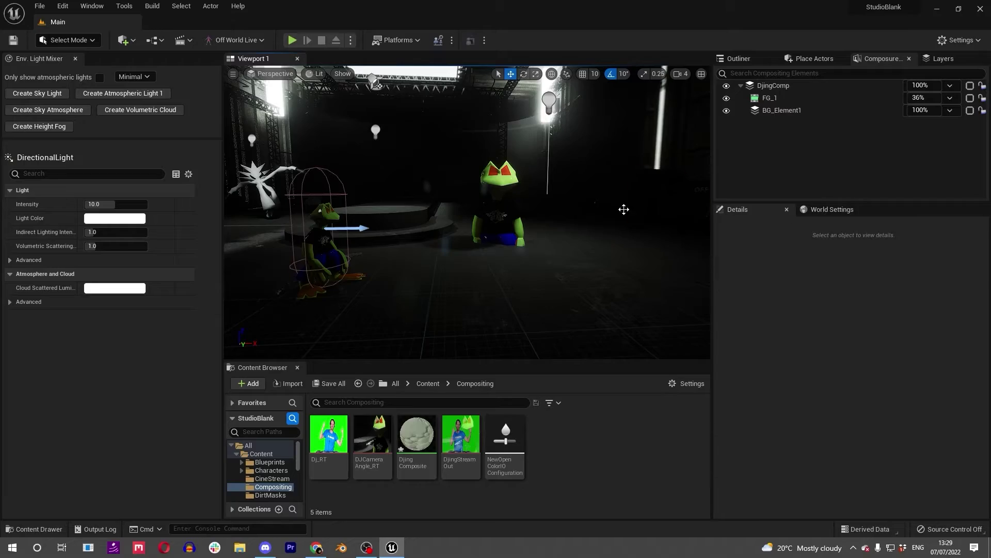
- Select the cine camera capture and inspect the BG_Element1 and FG_1 Composure layers
left_click(623, 210)
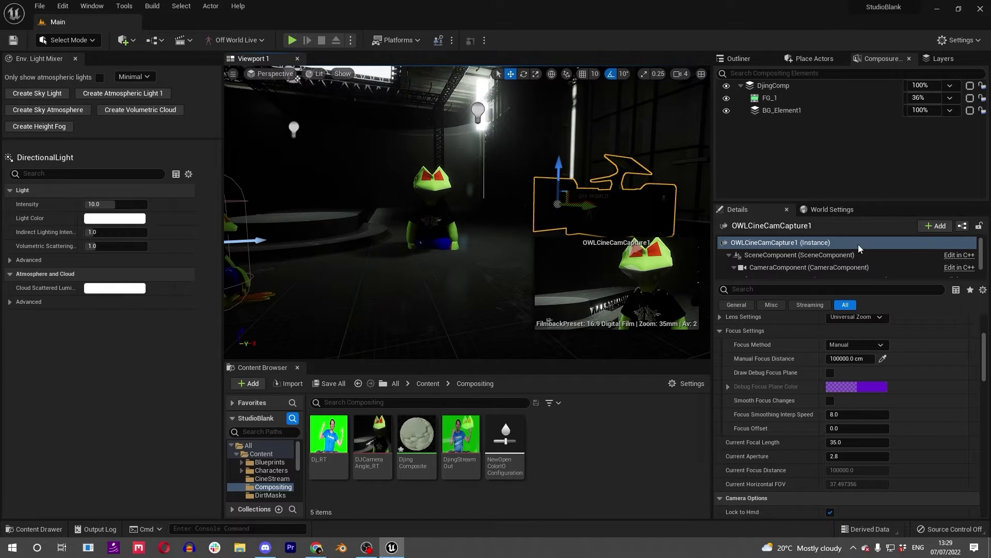
left_click(782, 110)
left_click(771, 98)
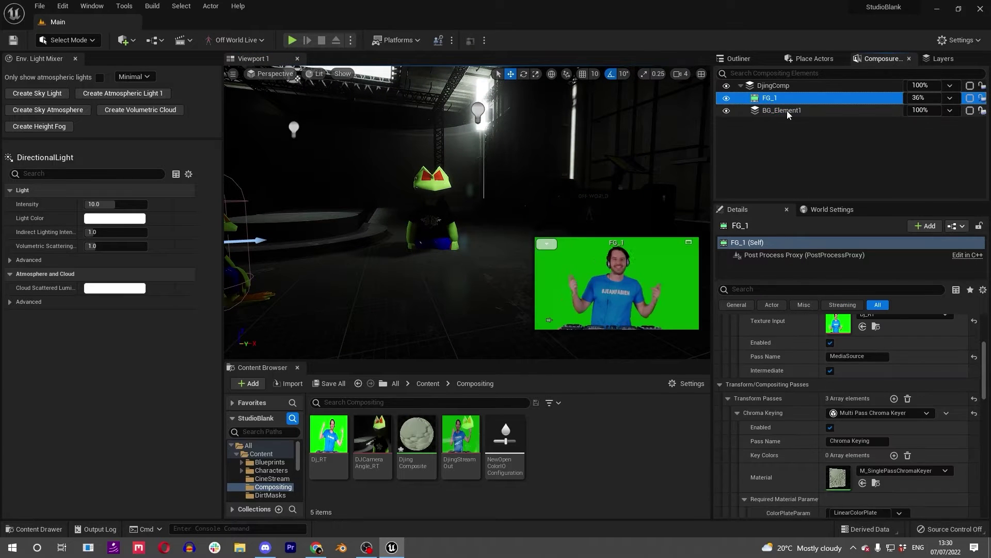
left_click(788, 113)
- Preview DjingStreamOut with the alpha channel hidden and lower FG_1's opacity to 24%
double_click(461, 436)
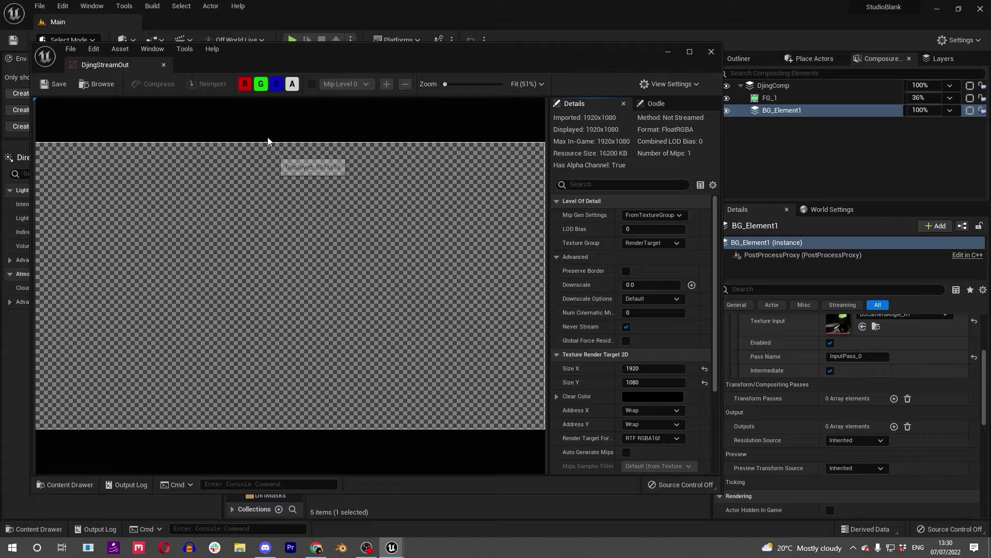
left_click(292, 85)
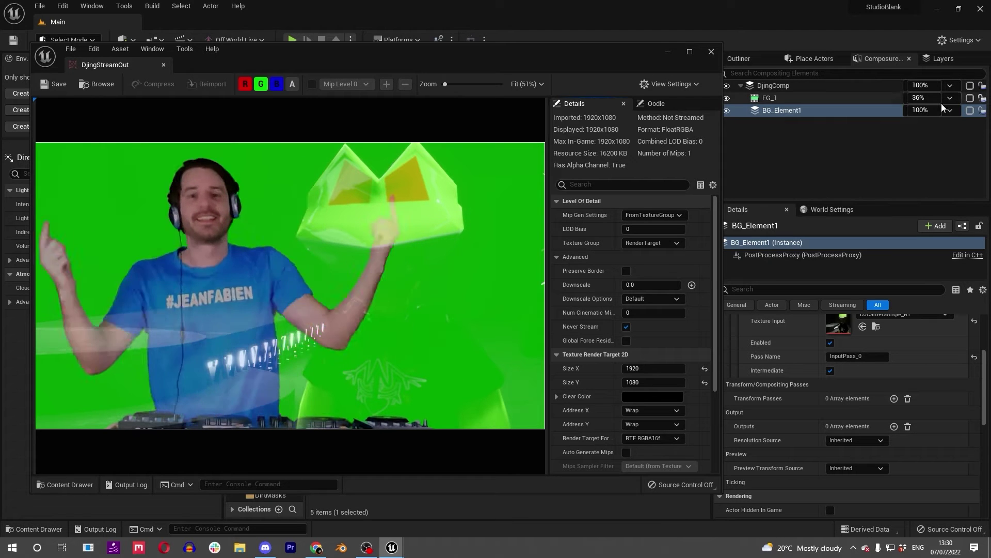
mouse_move(926, 110)
left_mouse_down()
mouse_move(904, 110)
mouse_move(920, 110)
left_mouse_up()
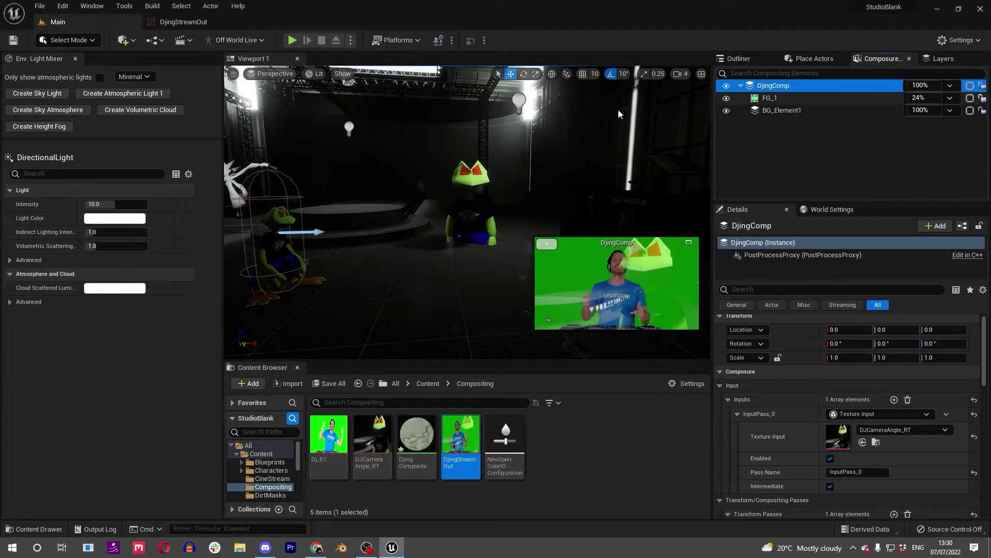
left_click(779, 113)
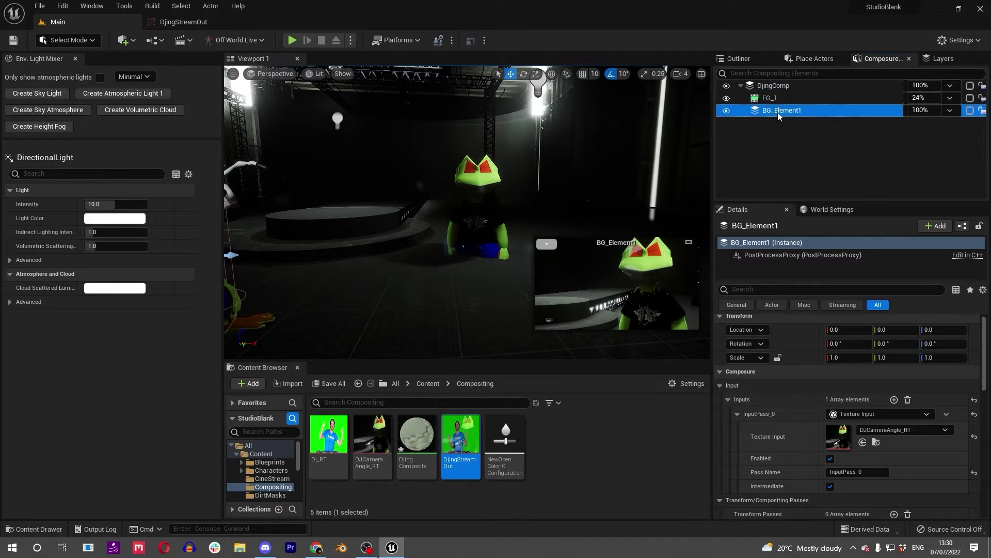
- Add a BP_CgMatteCompElement layer element, found by searching 'matte', under BG_Element1
right_click(773, 111)
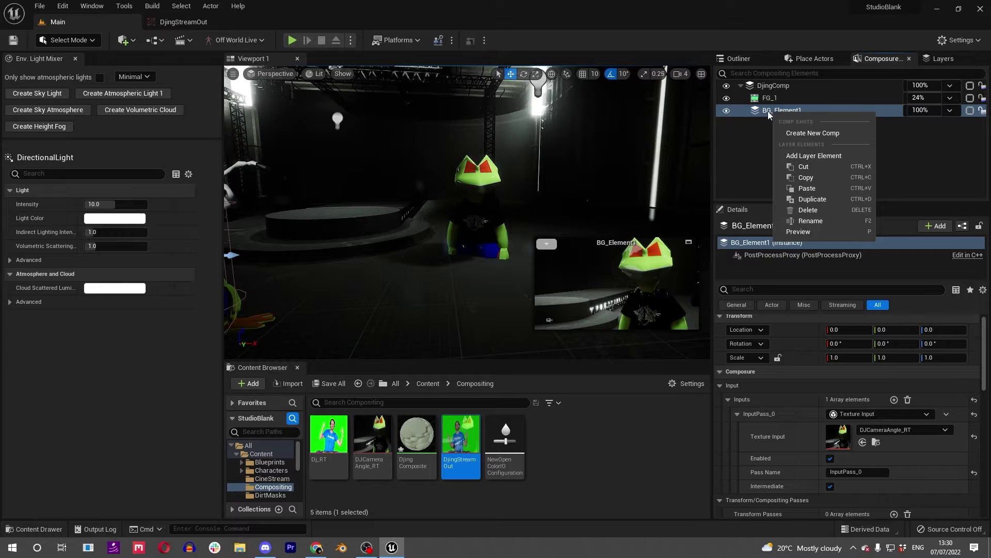
left_click(821, 157)
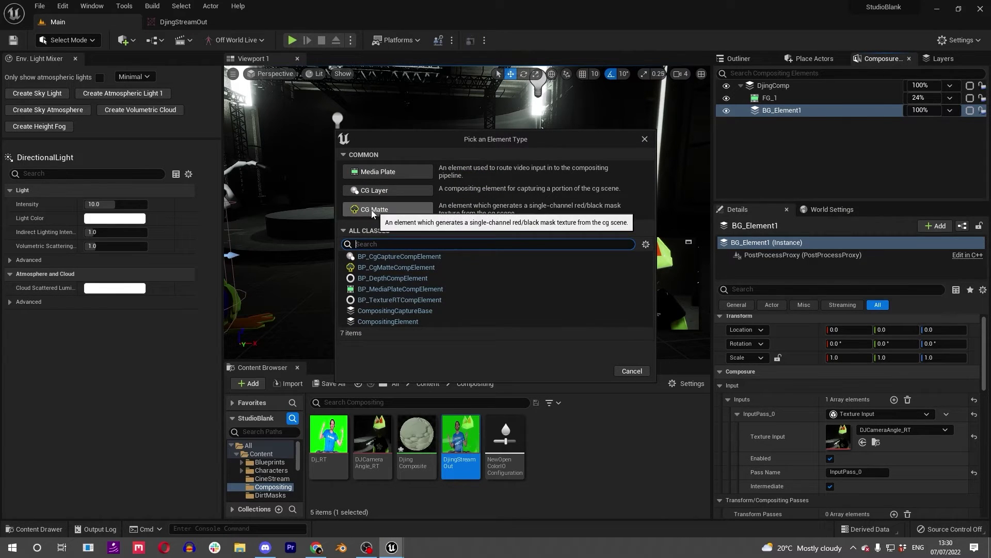
type("matte")
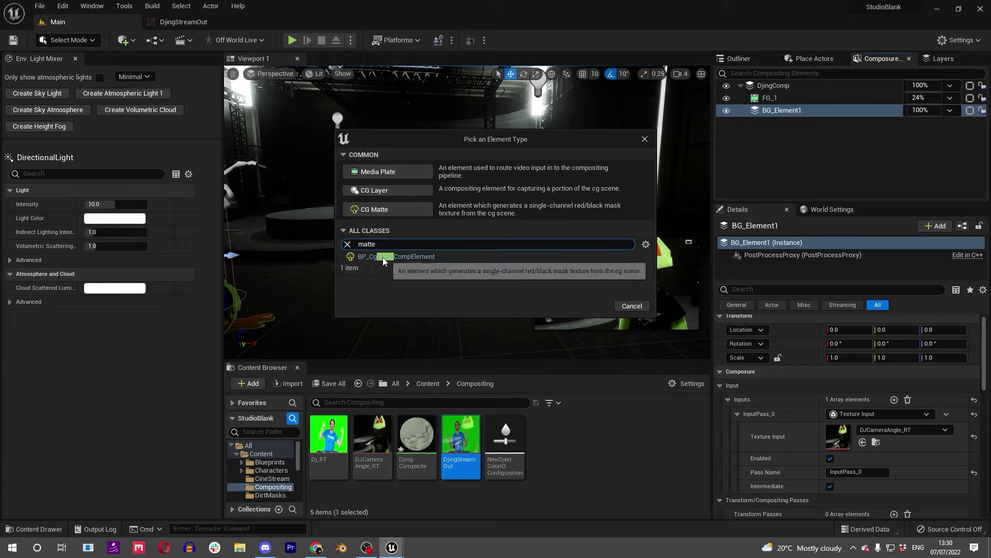
left_click(402, 256)
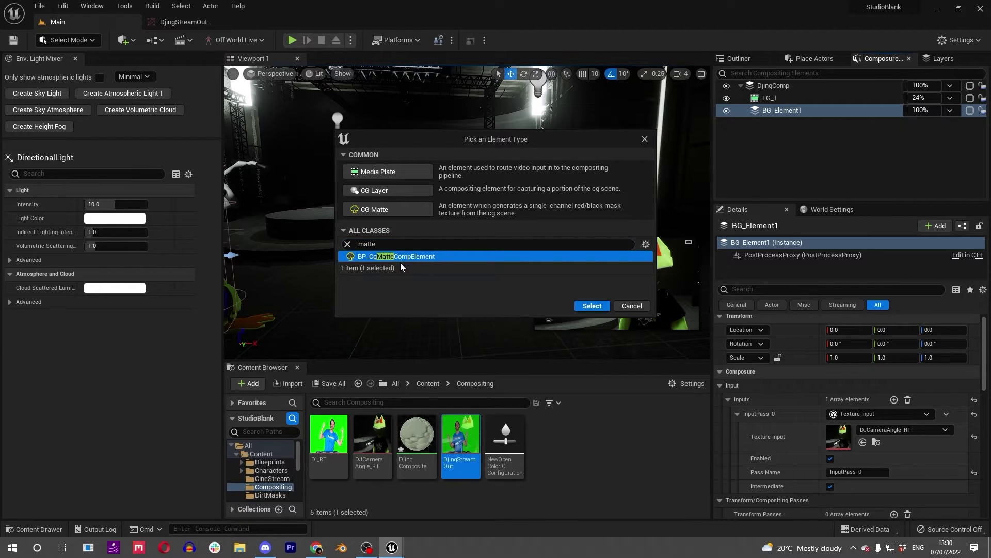
left_click(593, 306)
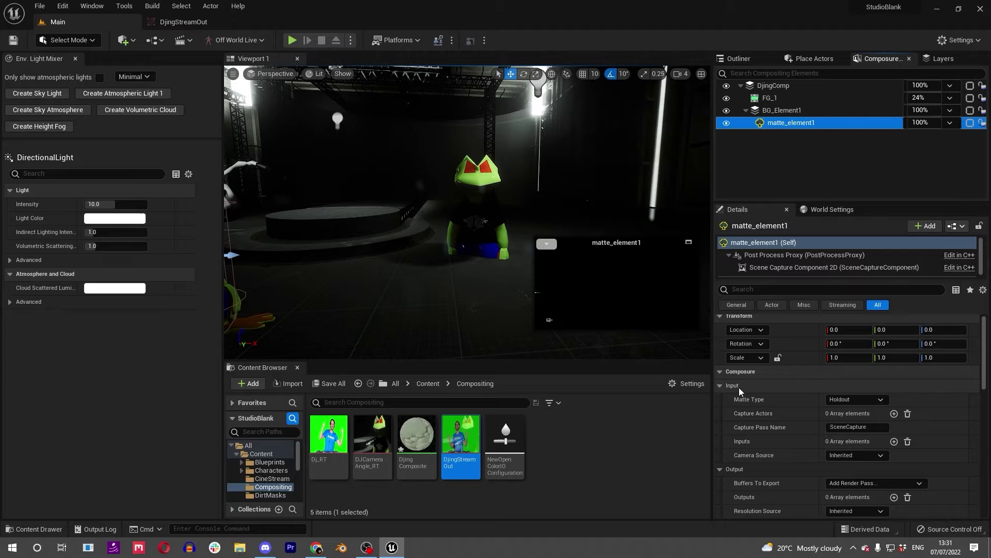
- Add a Capture Actors Index[0] entry to matte_element1 set to Include, leaving ActorSet None
scroll(755, 444, "down", 5)
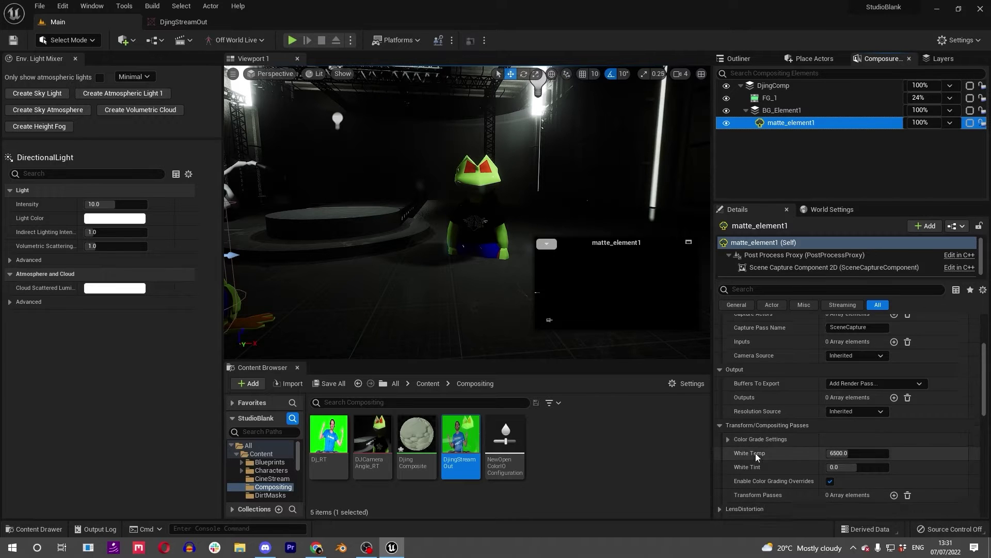
scroll(757, 460, "up", 5)
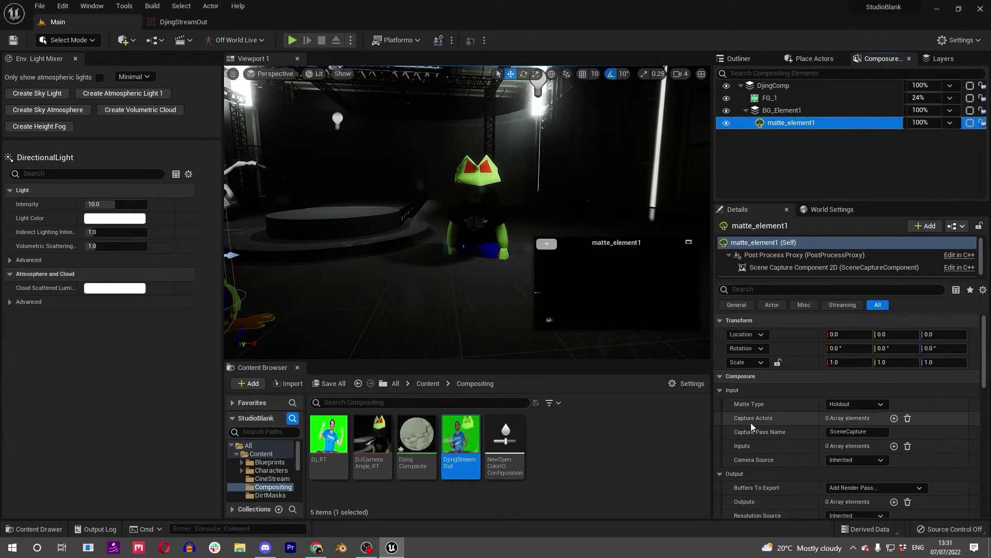
left_click(893, 418)
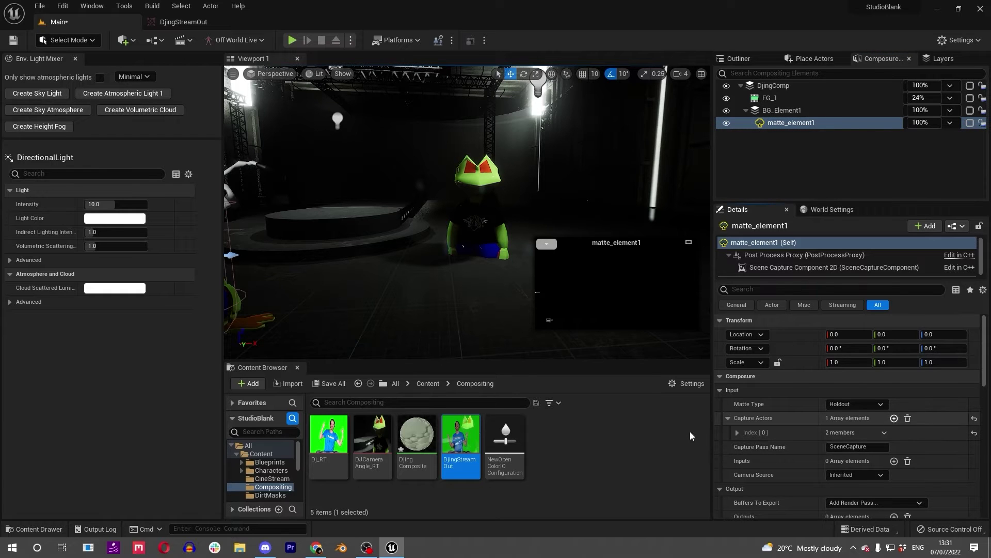
left_click(737, 432)
scroll(805, 442, "down", 1)
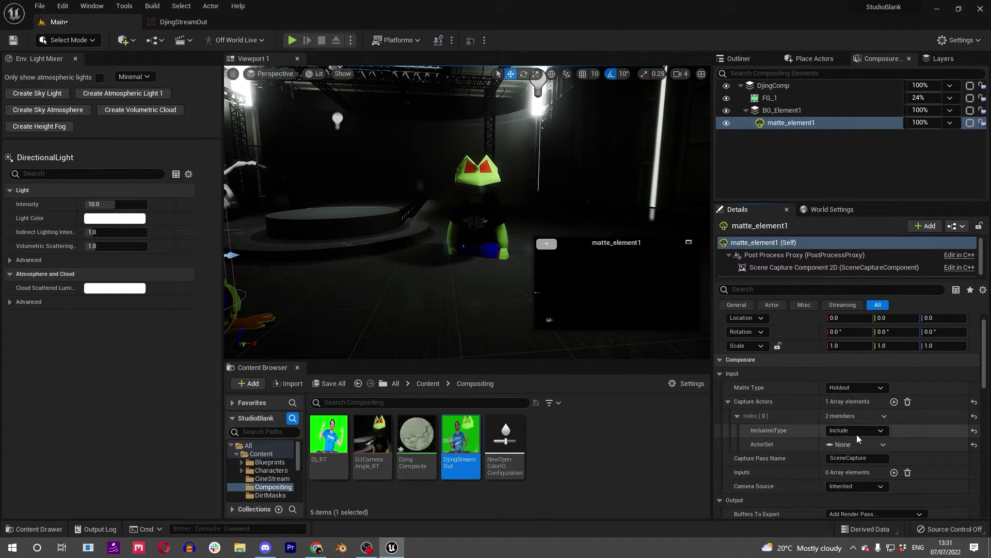
left_click(846, 443)
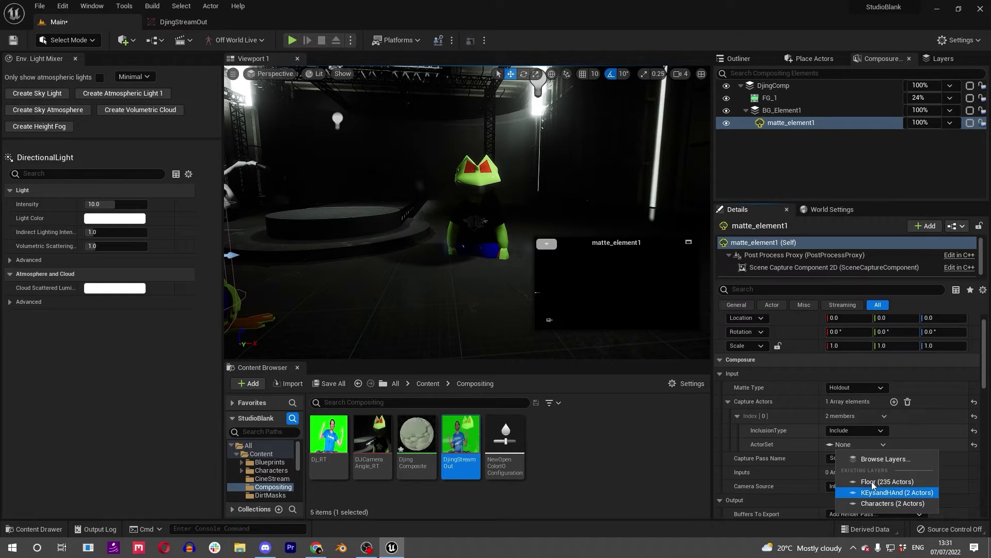
left_click(831, 444)
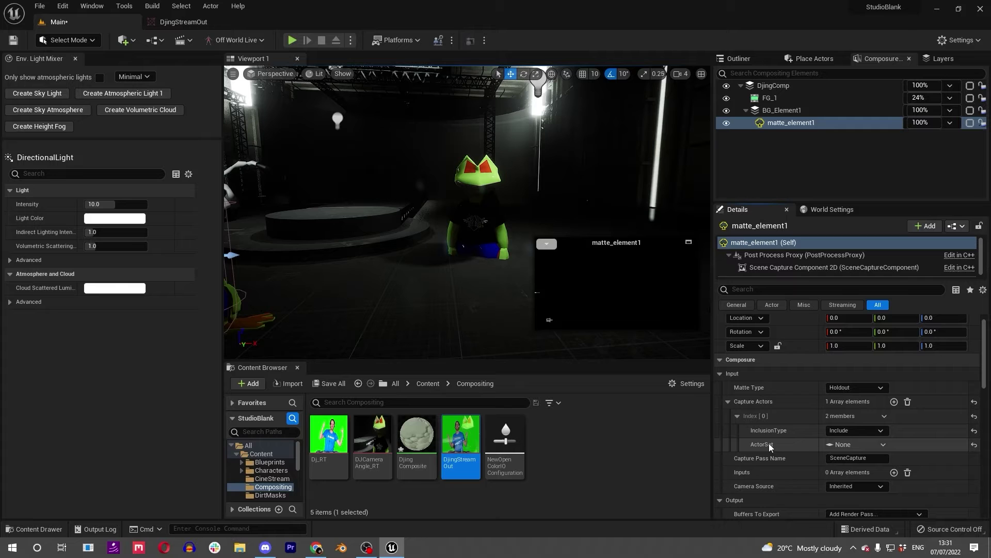
left_click(87, 10)
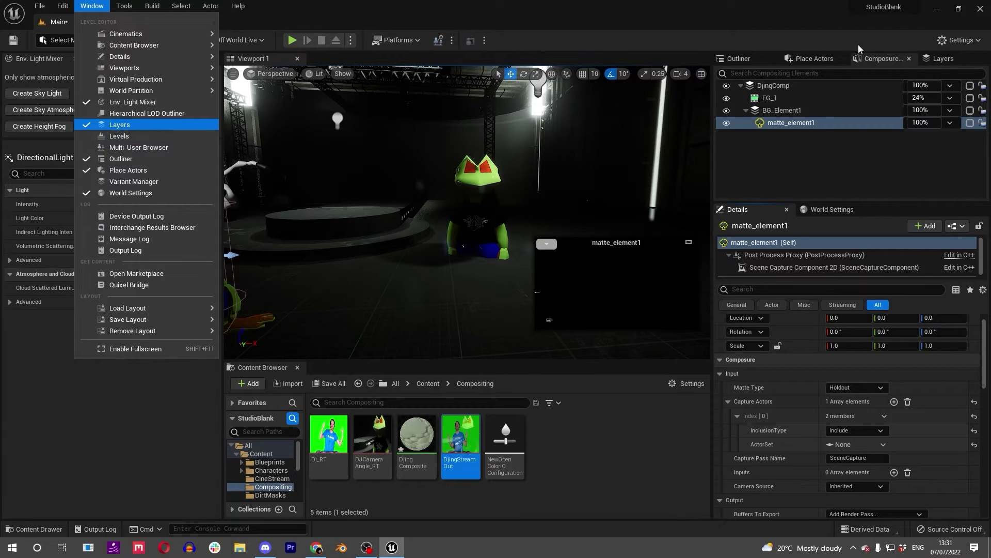
- Put the frog character and the spiky dancing figure into a new layer named ForegroundElements
left_click(120, 125)
left_click(475, 180)
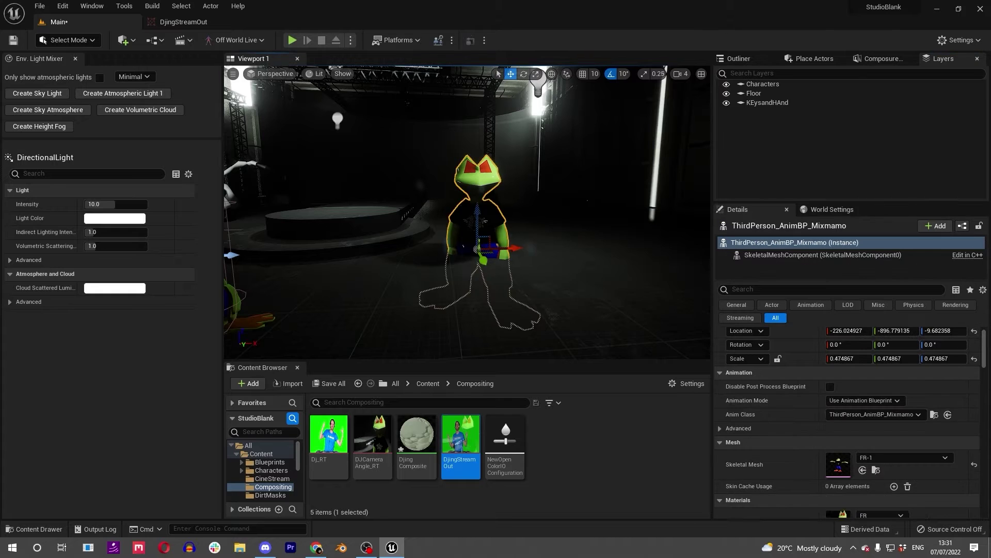
left_click(357, 182, "ctrl")
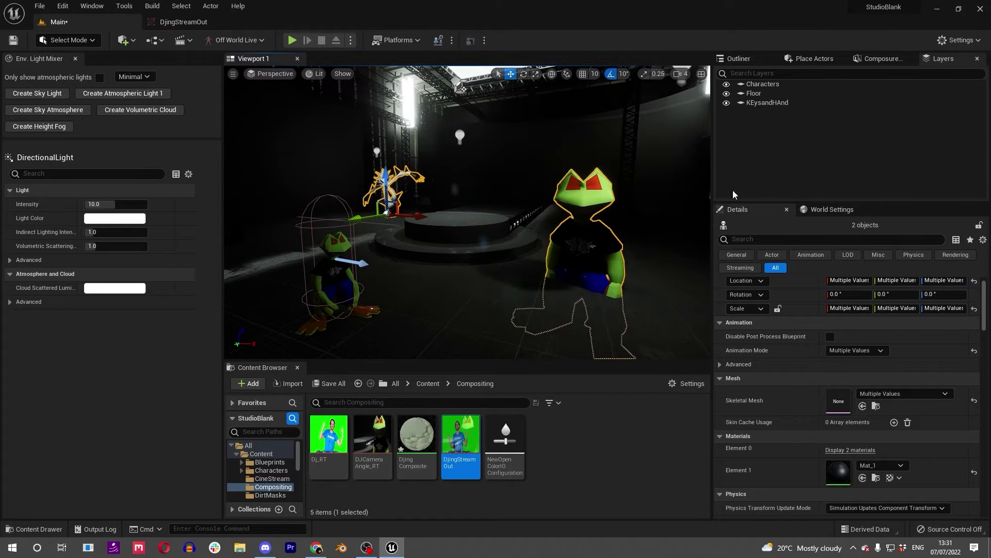
right_click(764, 132)
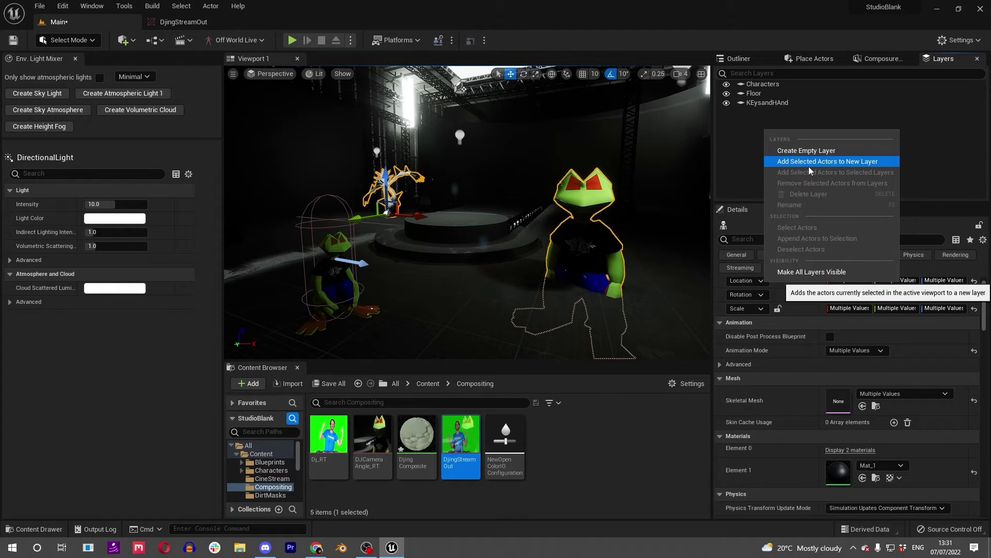
left_click(807, 165)
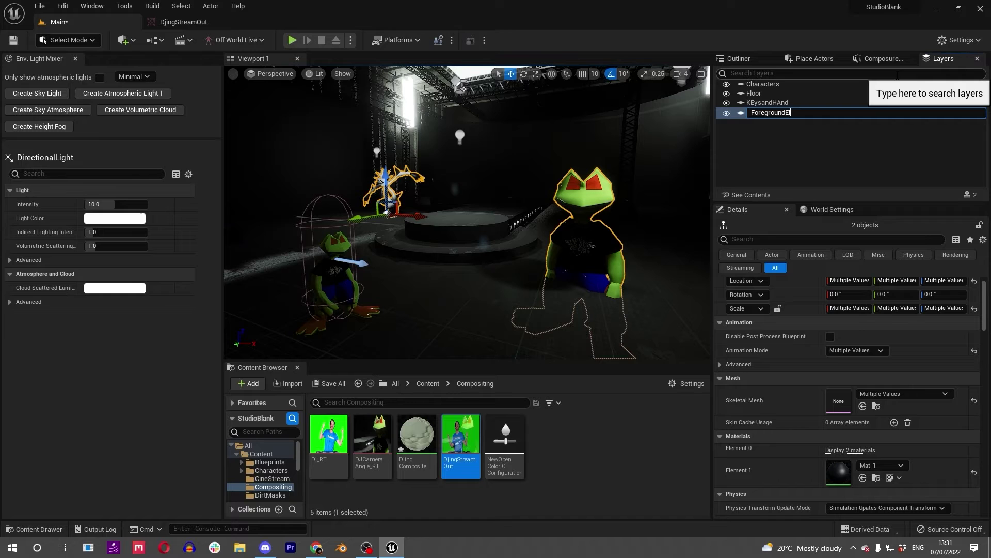
type("ForegroundElements")
key("Return")
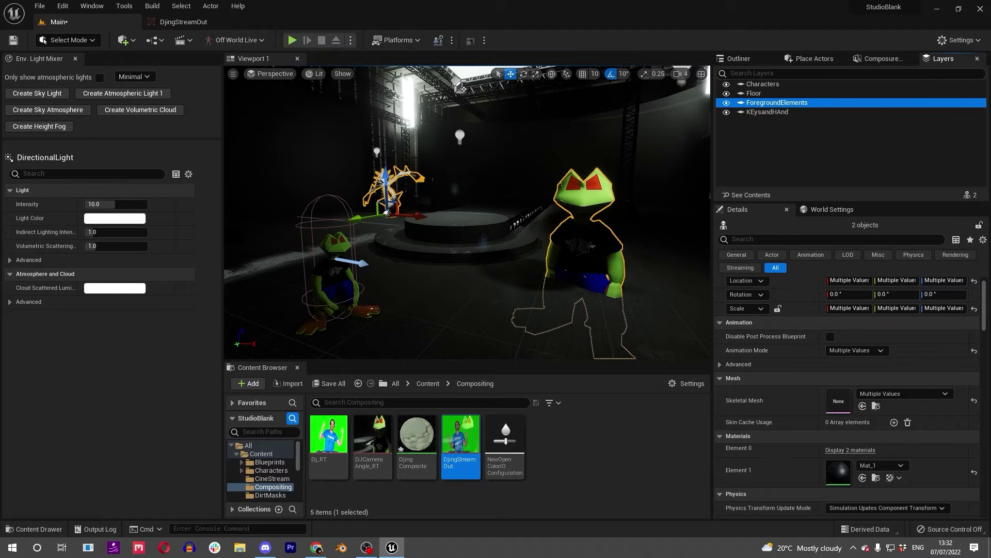
- Check the two actors inside ForegroundElements, then return to the full layers list
right_click(782, 106)
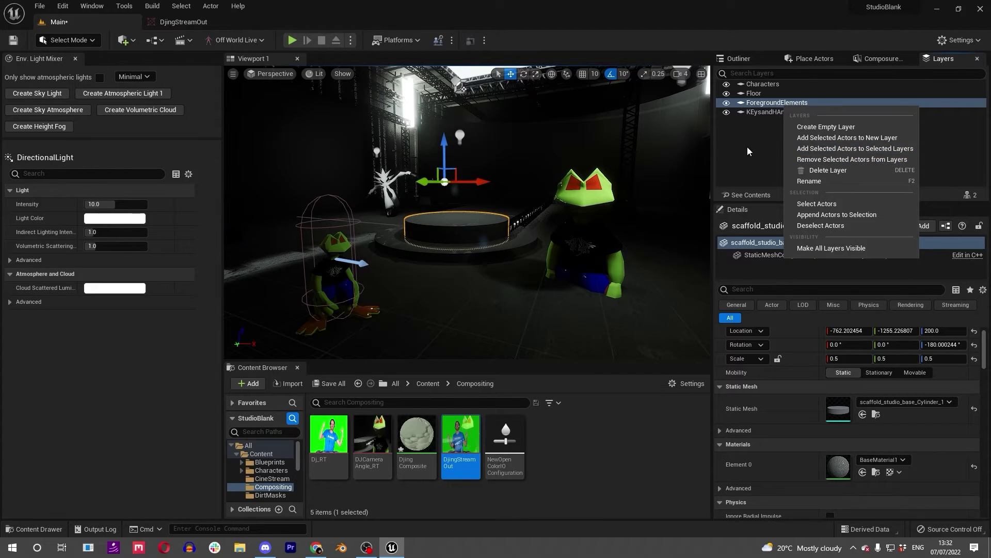
left_click(781, 103)
left_click(760, 196)
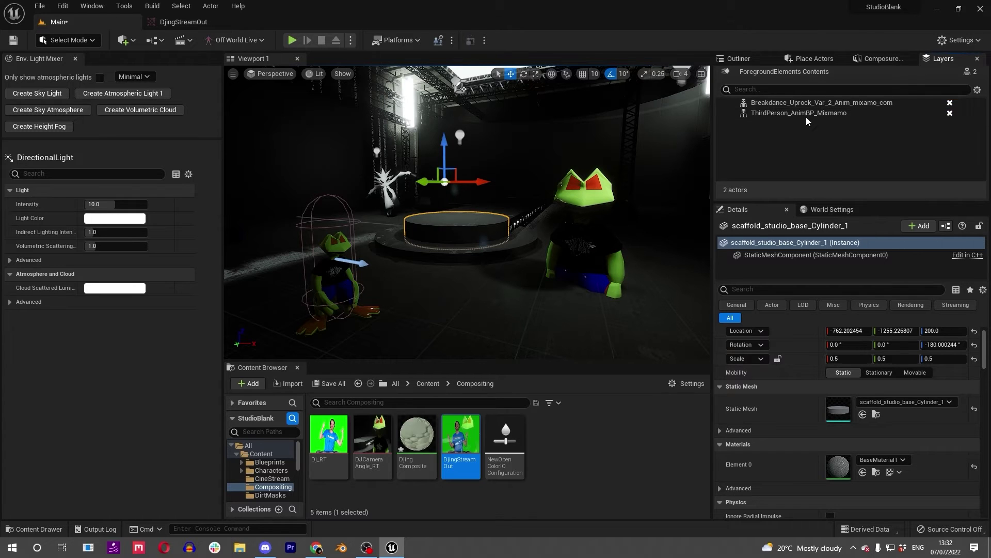
left_click(726, 71)
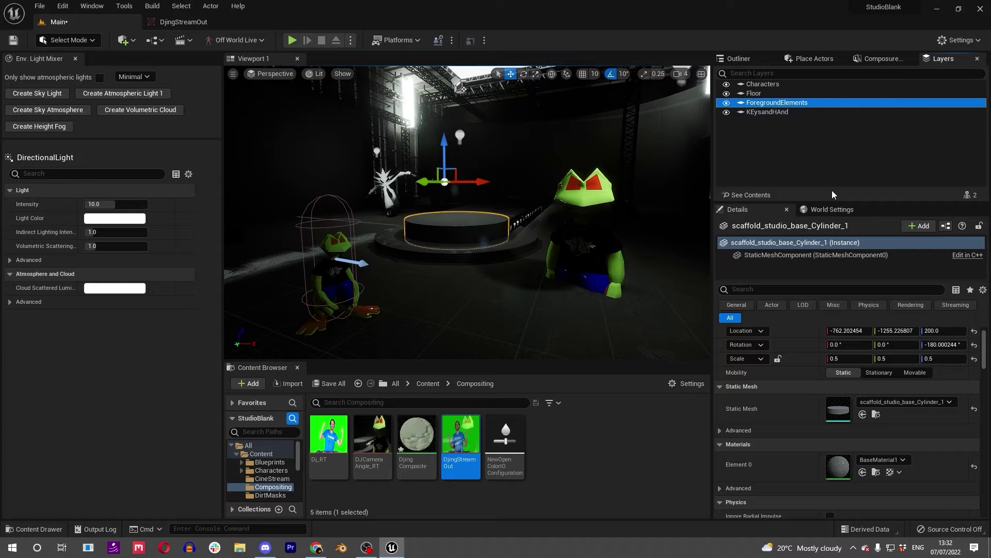
- Set matte_element1's capture ActorSet to the ForegroundElements layer
left_click(876, 58)
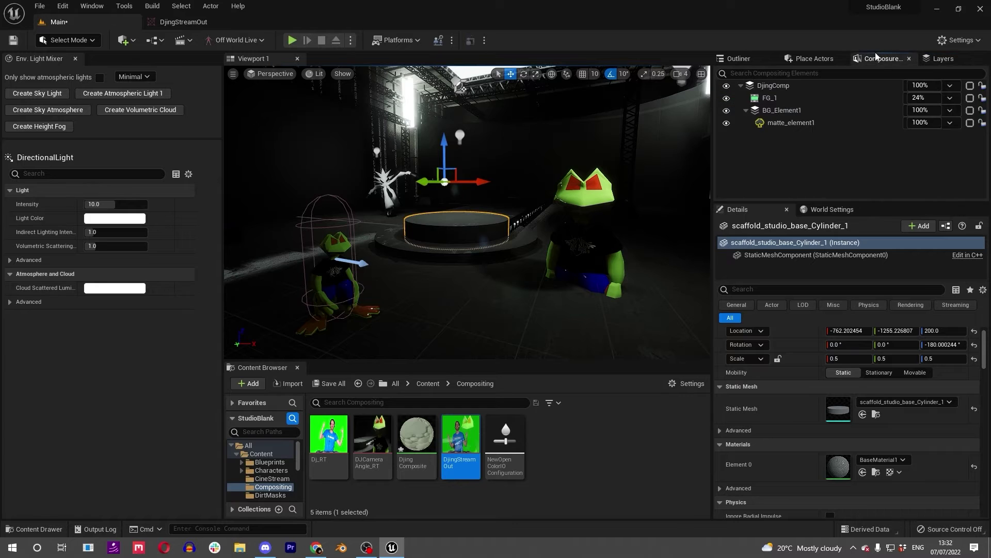
left_click(776, 119)
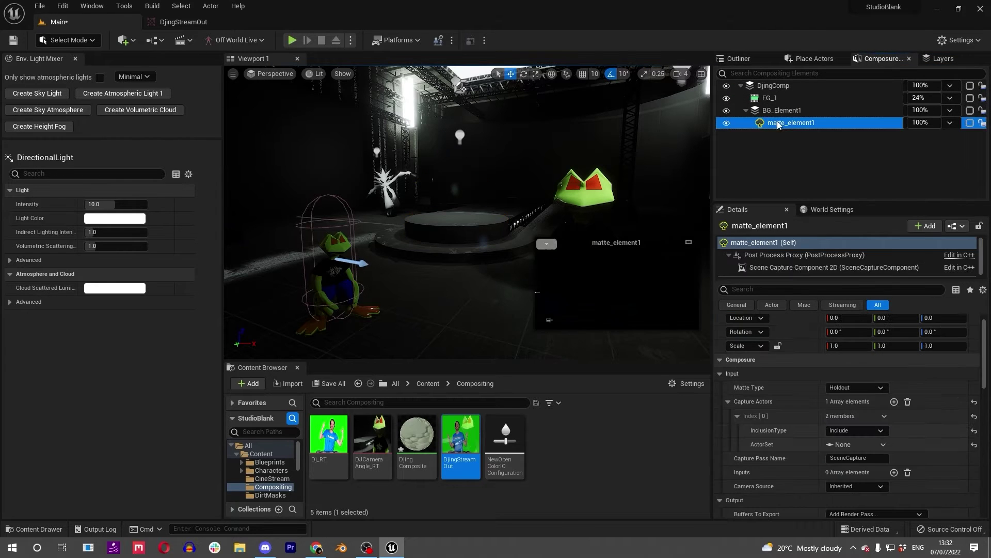
left_click(857, 444)
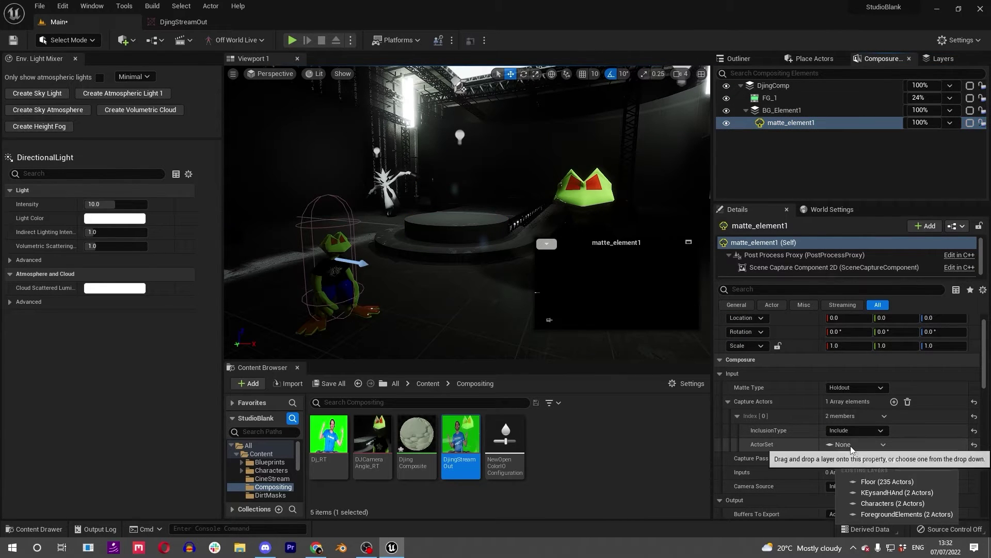
left_click(901, 514)
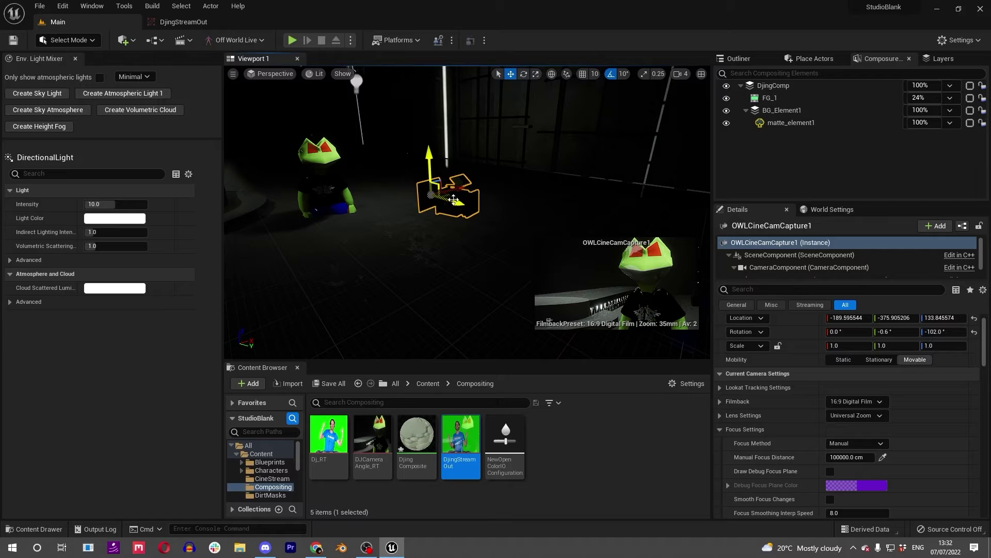
- Override the matte's Camera Source with OWLCineCamCapture1 as Target Camera Actor, and save the level
left_click(784, 125)
scroll(792, 445, "down", 2)
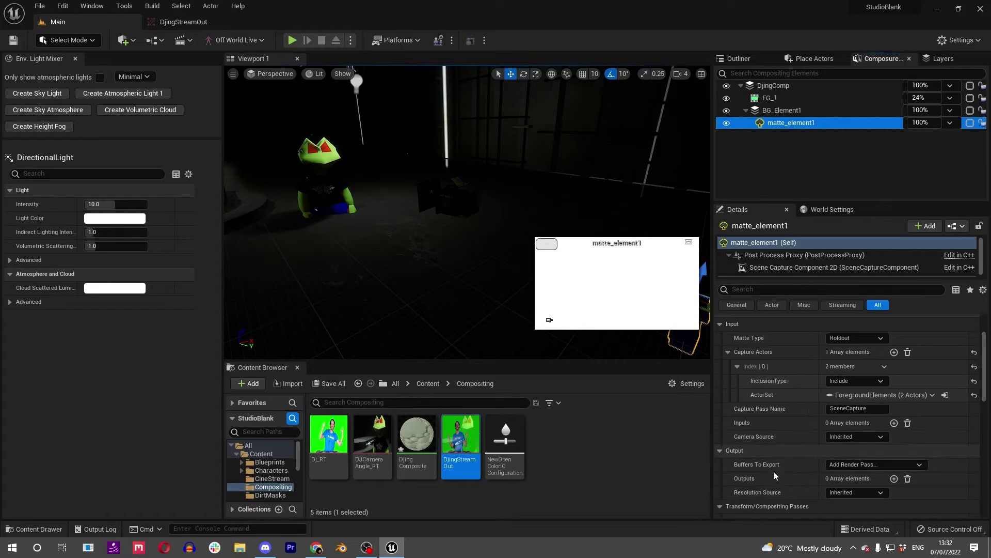
left_click(846, 436)
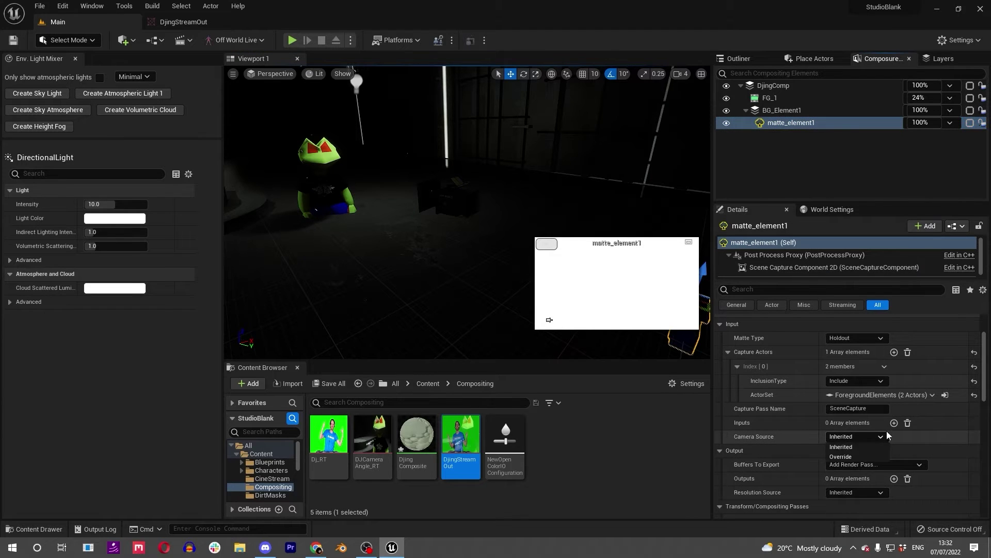
left_click(850, 464)
left_click(958, 450)
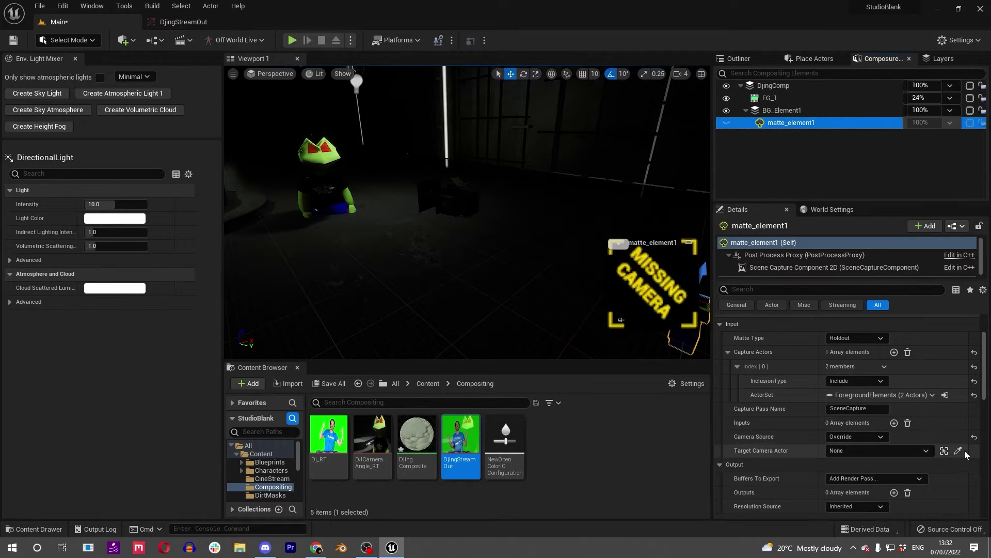
left_click(455, 204)
key("ctrl+s")
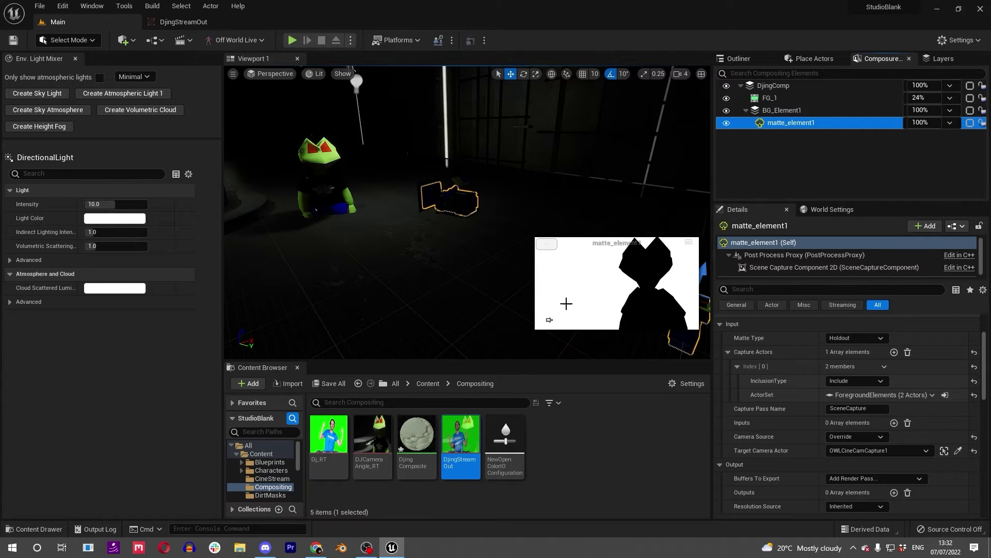
- Add an OutputPass_0 entry to matte_element1's Outputs
scroll(802, 439, "down", 2)
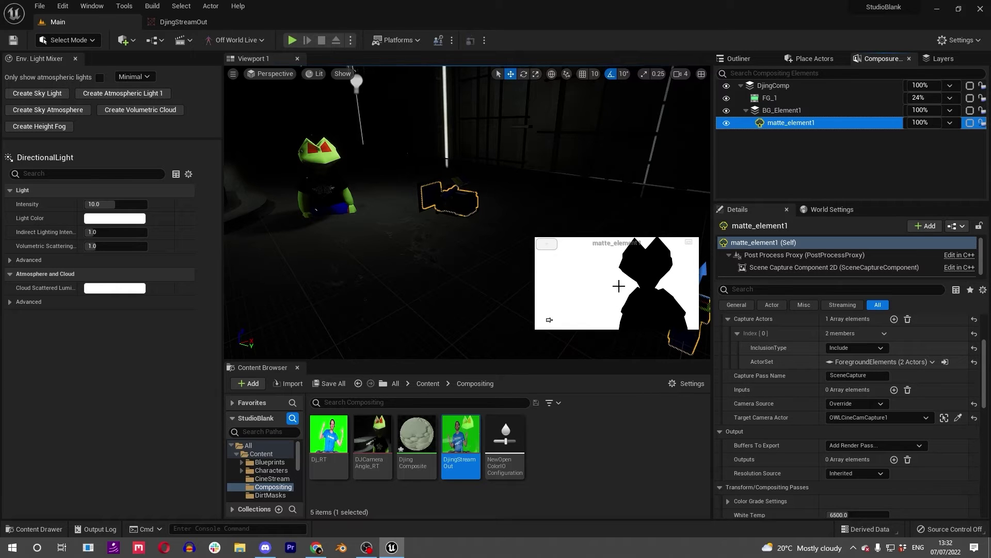
scroll(755, 408, "down", 2)
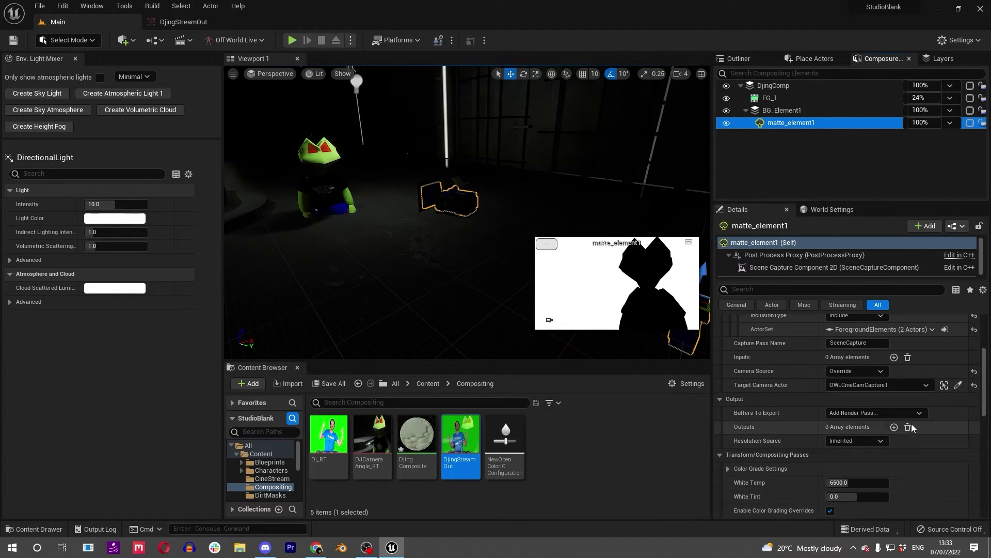
left_click(894, 427)
left_click(738, 442)
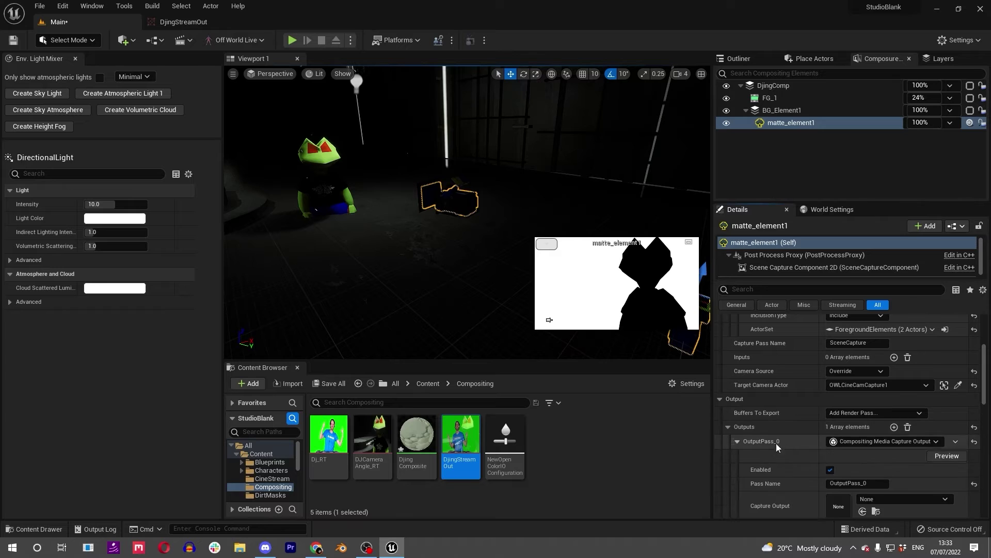
scroll(776, 443, "down", 2)
- Create a ForegroundMatte1 render target in Compositing for that pass, save, and select it with DJCameraAngle_RT
left_click(883, 453)
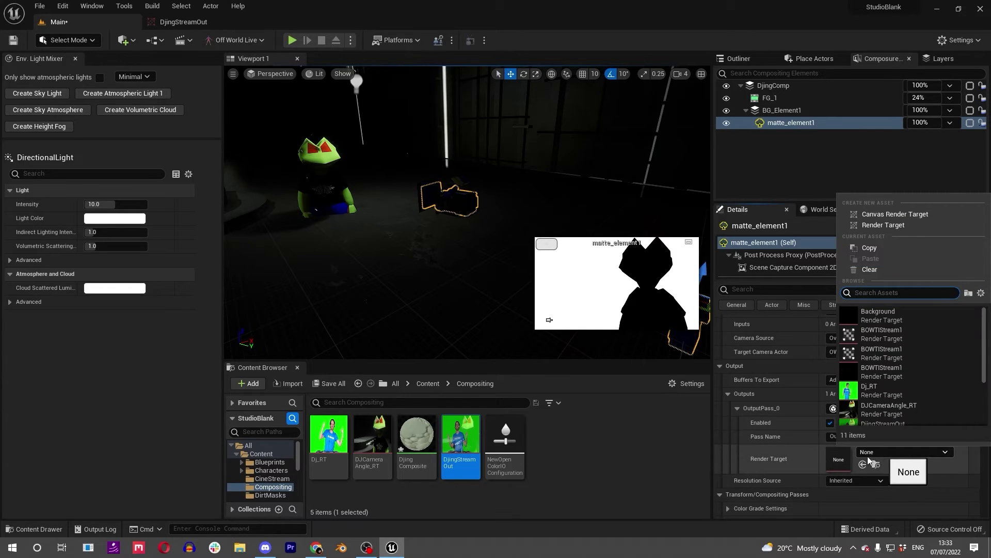
left_click(877, 226)
double_click(547, 166)
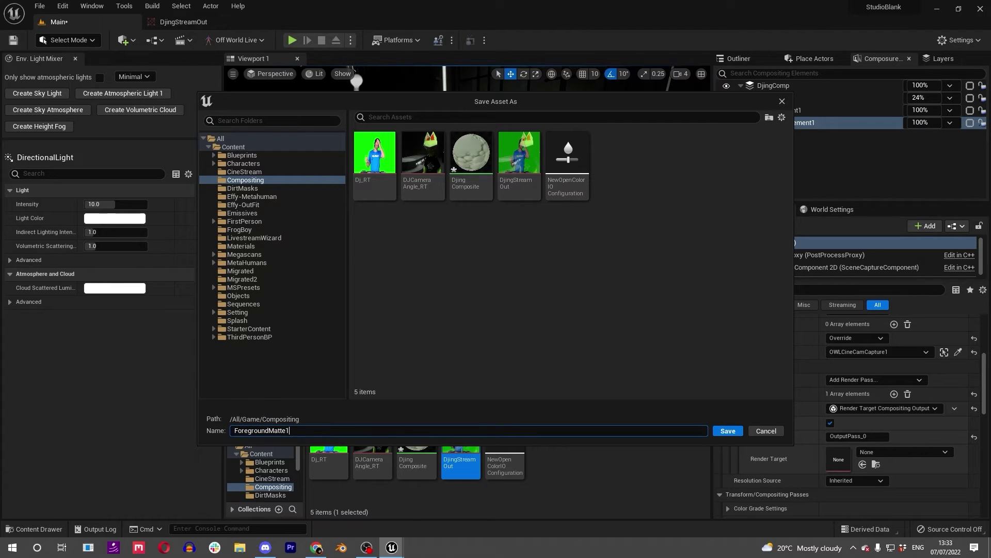
key("Return")
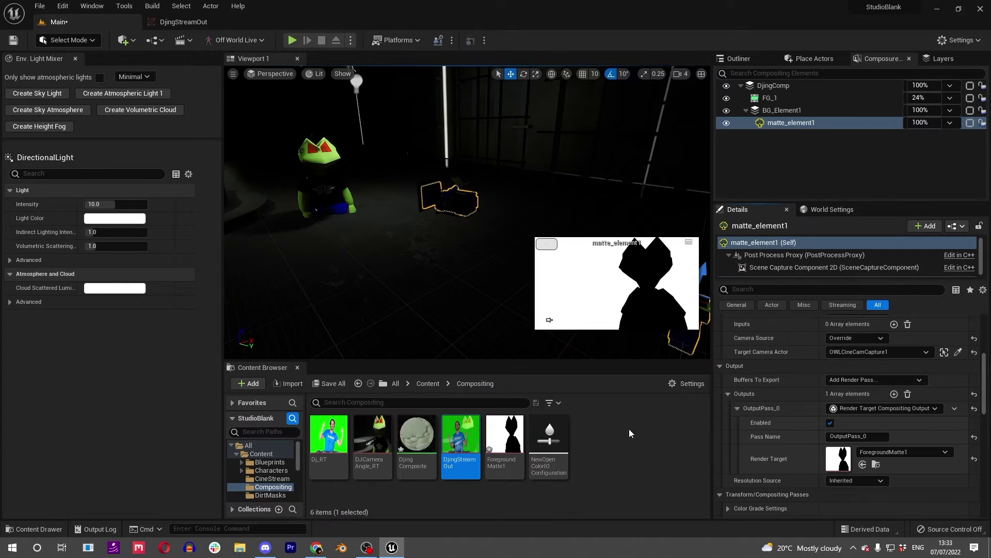
key("ctrl+s")
left_click(507, 461)
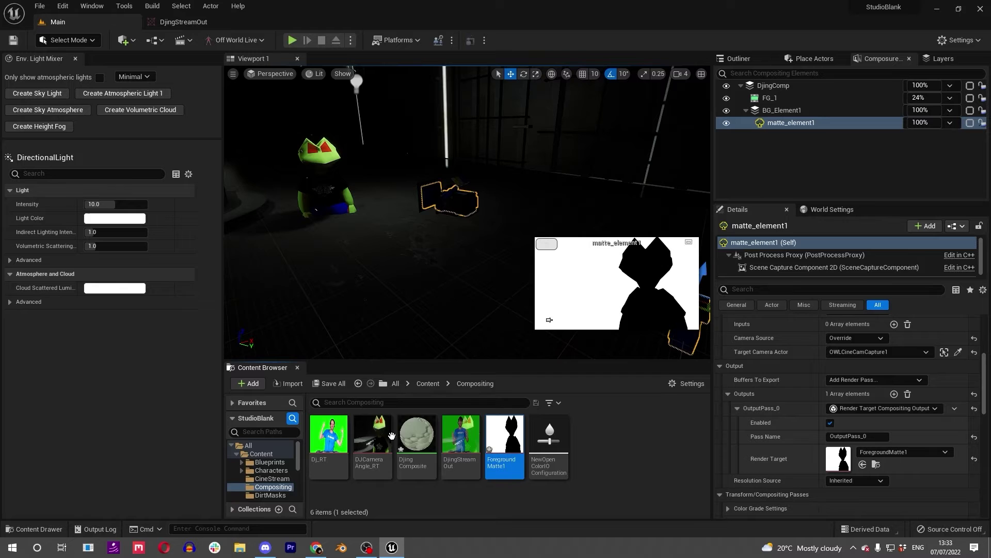
left_click(373, 444, "ctrl")
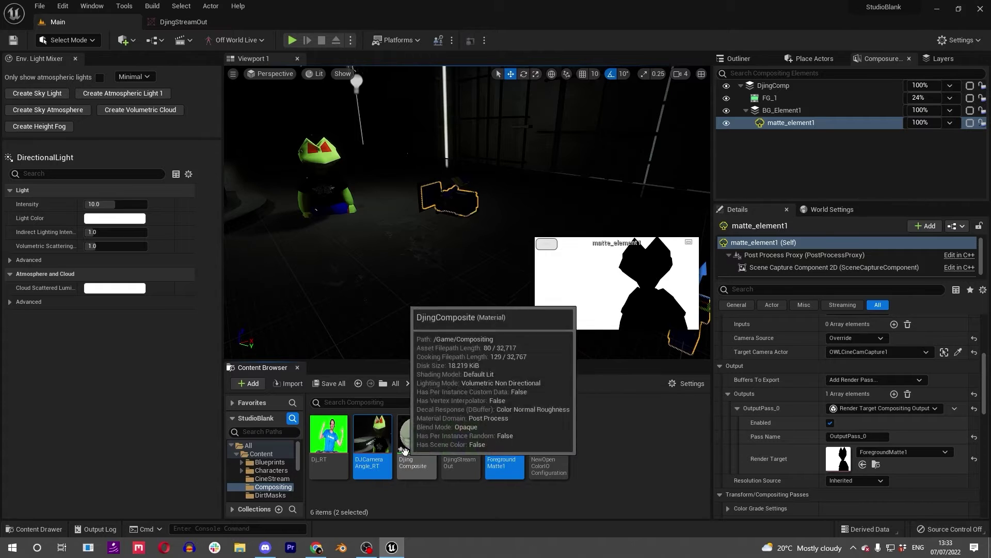
- Open the DjingComposite material from the DjingComp comp for editing
left_click(769, 86)
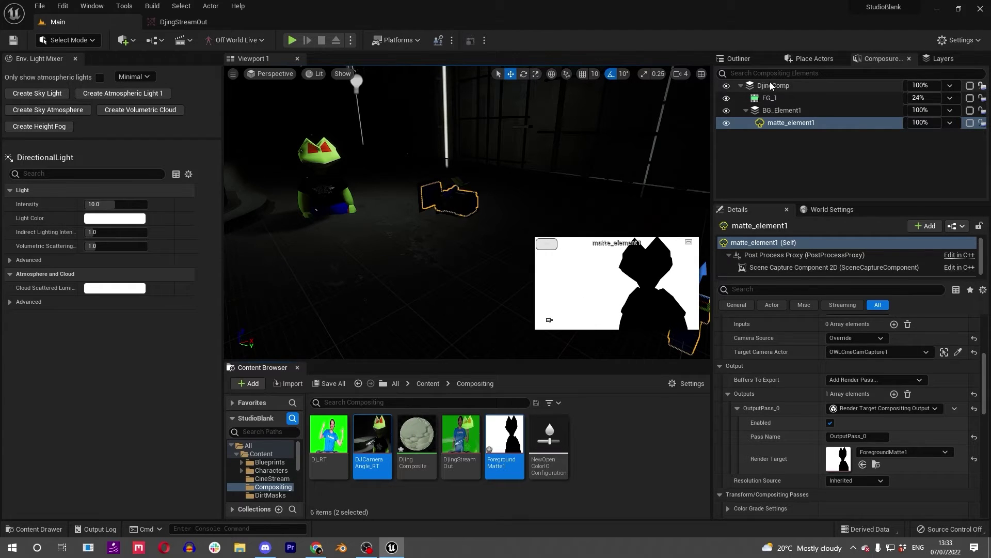
scroll(783, 410, "up", 4)
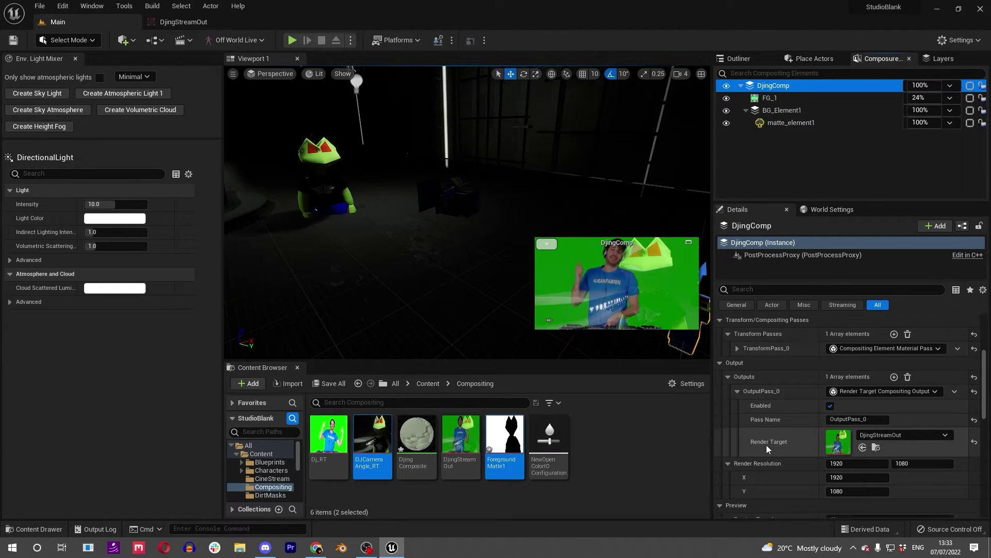
left_click(423, 443)
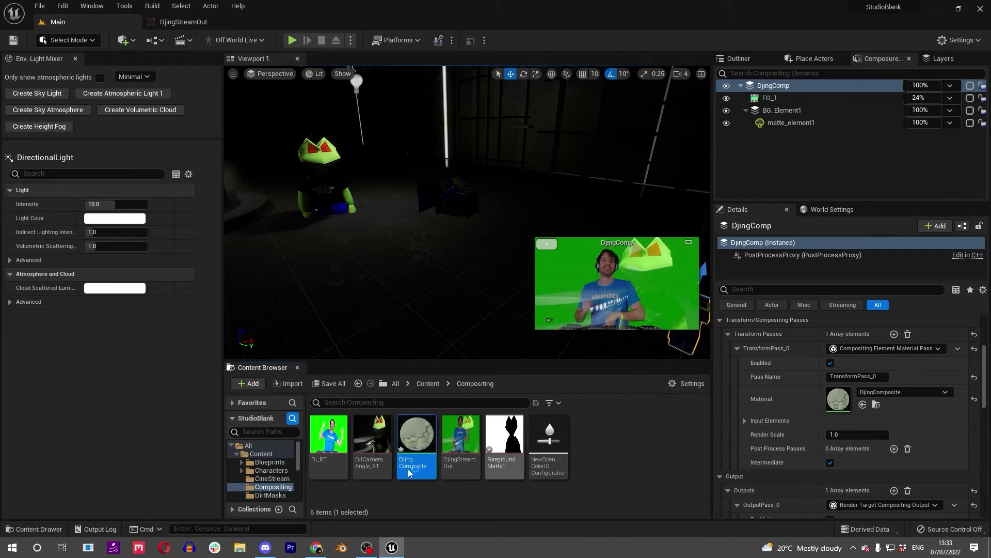
double_click(413, 436)
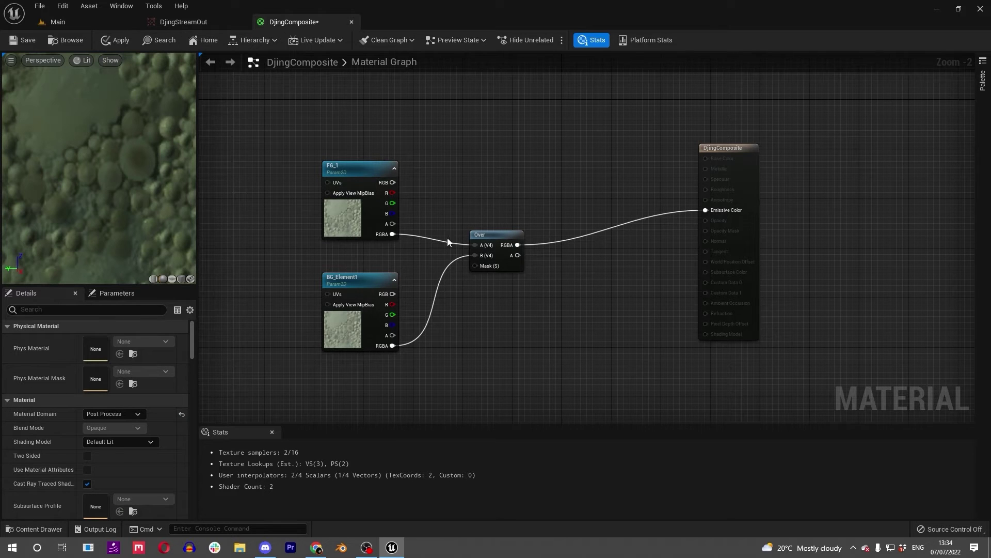
- Duplicate the Over node above the graph and pull the result wire off Emissive Color
left_click(495, 239)
key("ctrl+c")
key("ctrl+v")
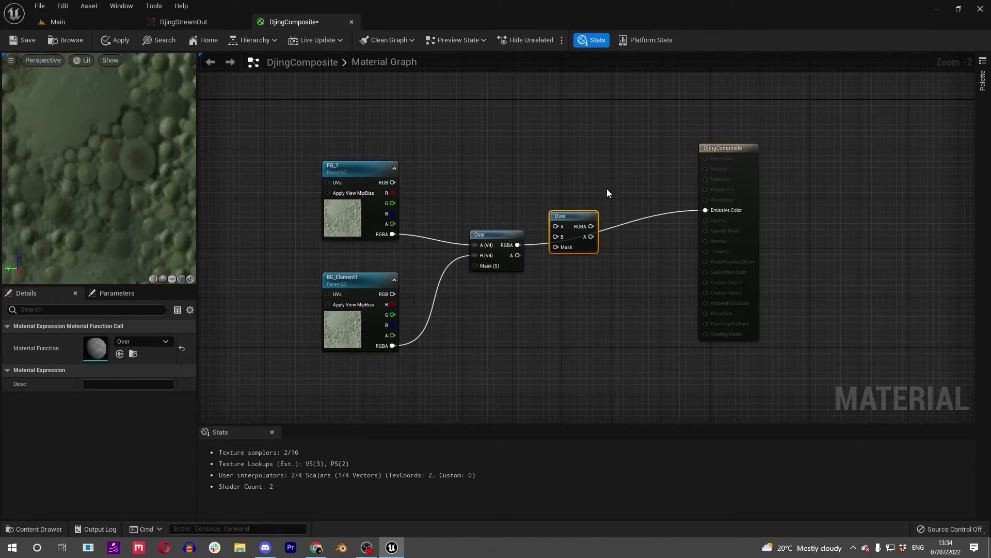
left_click_drag(567, 218, 554, 130)
right_click_drag(547, 223, 597, 303)
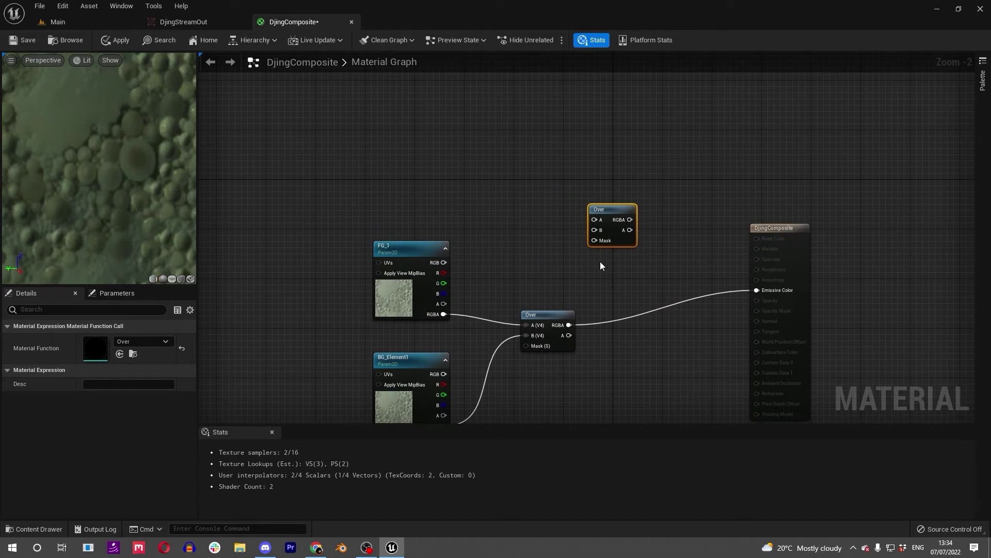
scroll(600, 266, "up", 2)
scroll(537, 238, "down", 3)
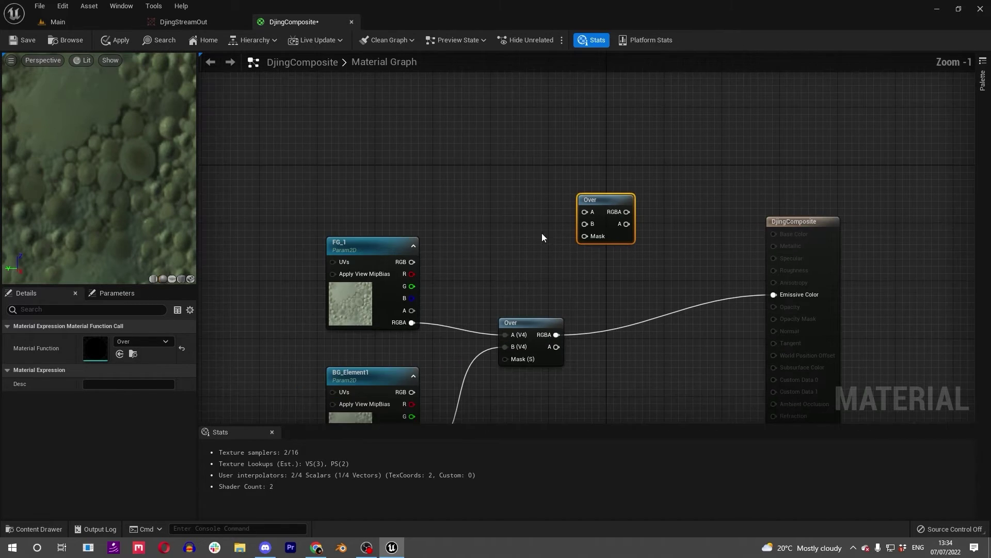
left_click_drag(723, 267, 552, 198, "ctrl")
- Bring the DJCameraAngle_RT and ForegroundMatte1 render targets into the DjingComposite graph as texture samples
left_click(96, 21)
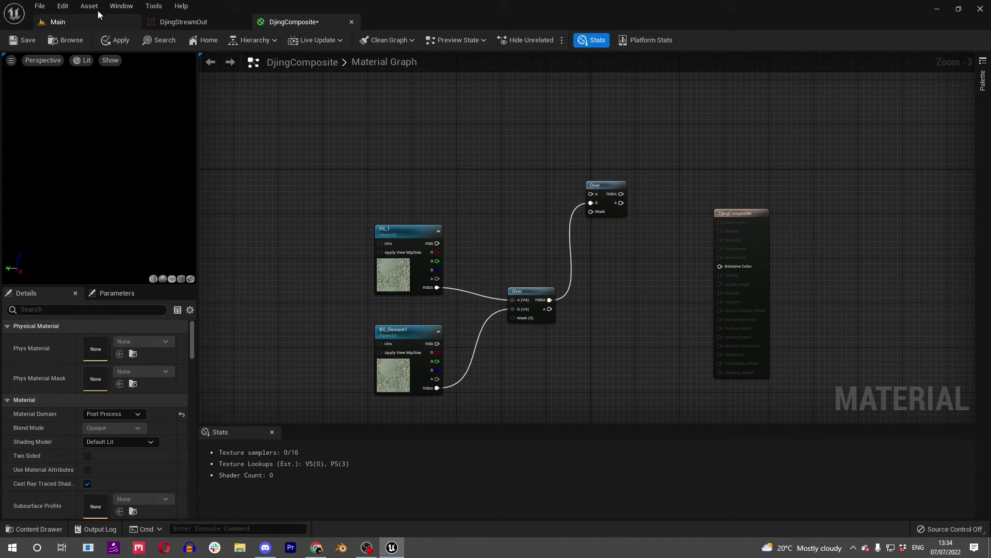
left_click(372, 436)
left_click(491, 451, "ctrl")
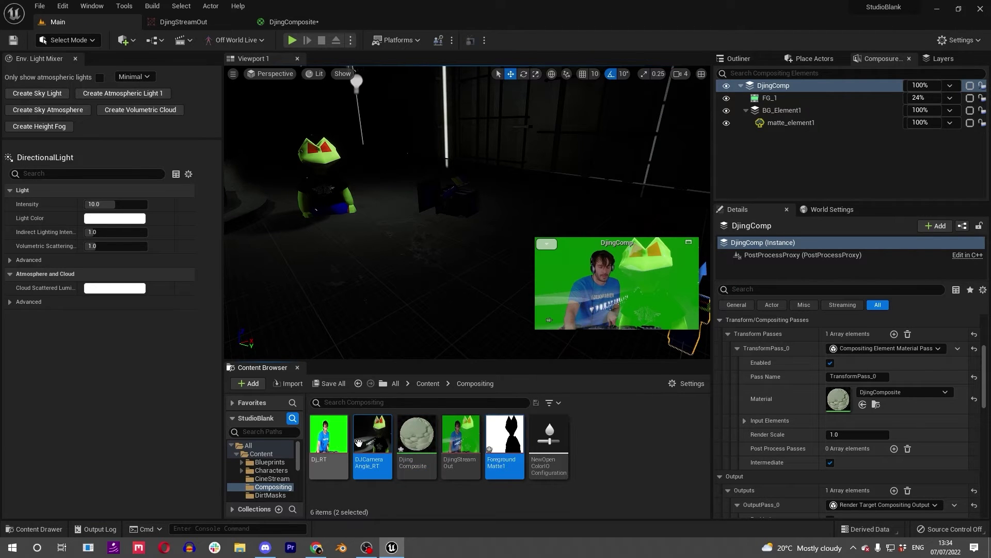
left_click_drag(359, 442, 375, 120)
- Wire the DJ camera texture into the new Over's A and the foreground matte into its Mask
scroll(413, 119, "up", 1)
scroll(423, 92, "up", 1)
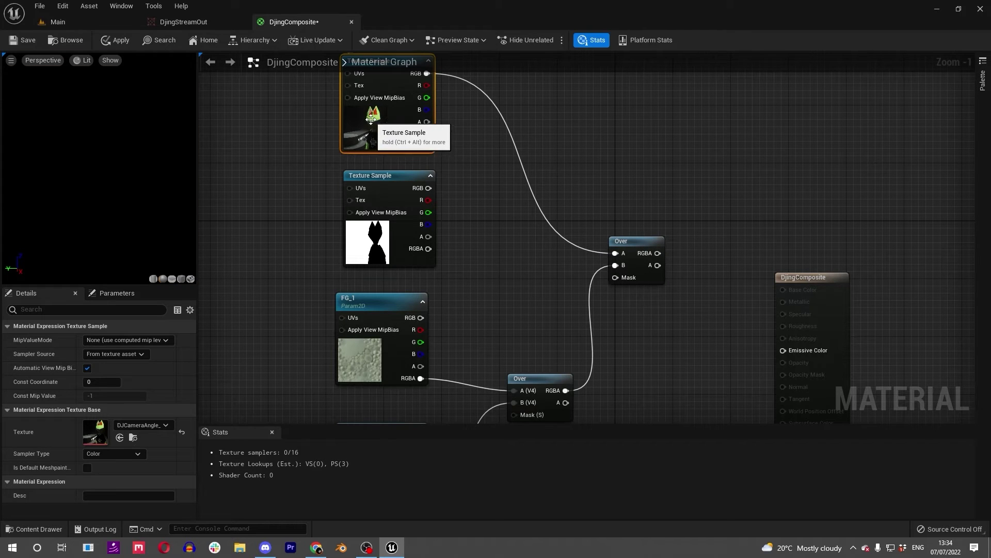
left_click_drag(449, 261, 425, 86)
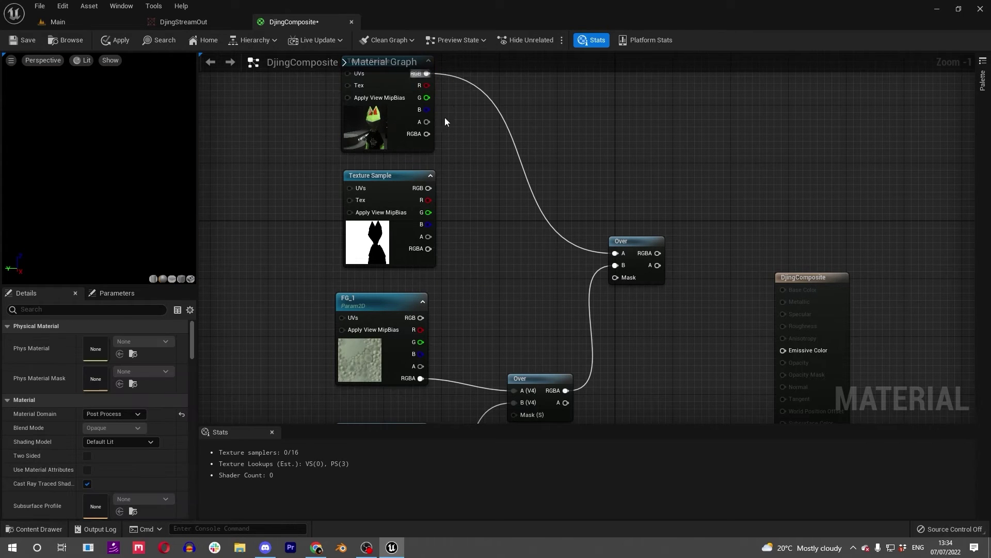
left_click_drag(428, 139, 419, 138, "ctrl")
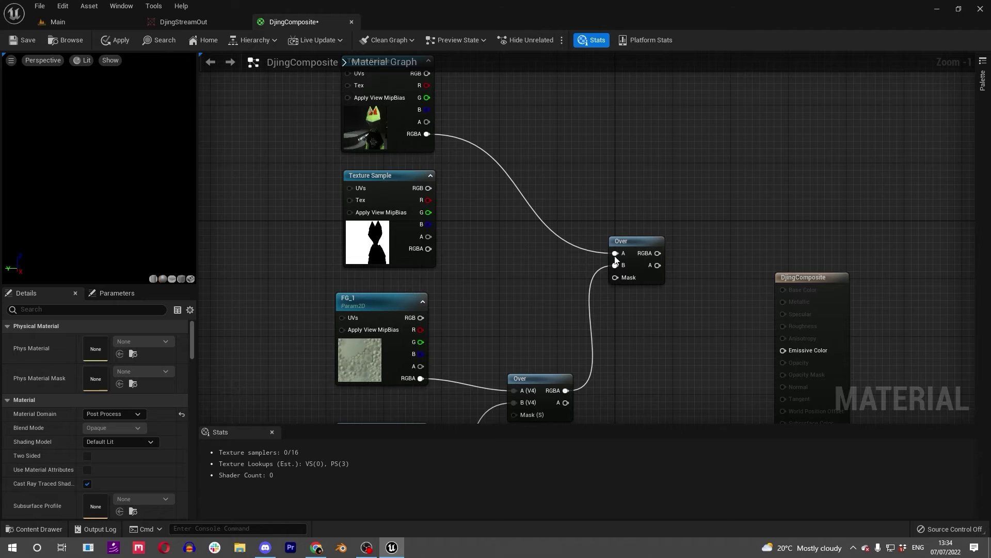
right_click_drag(571, 293, 558, 224)
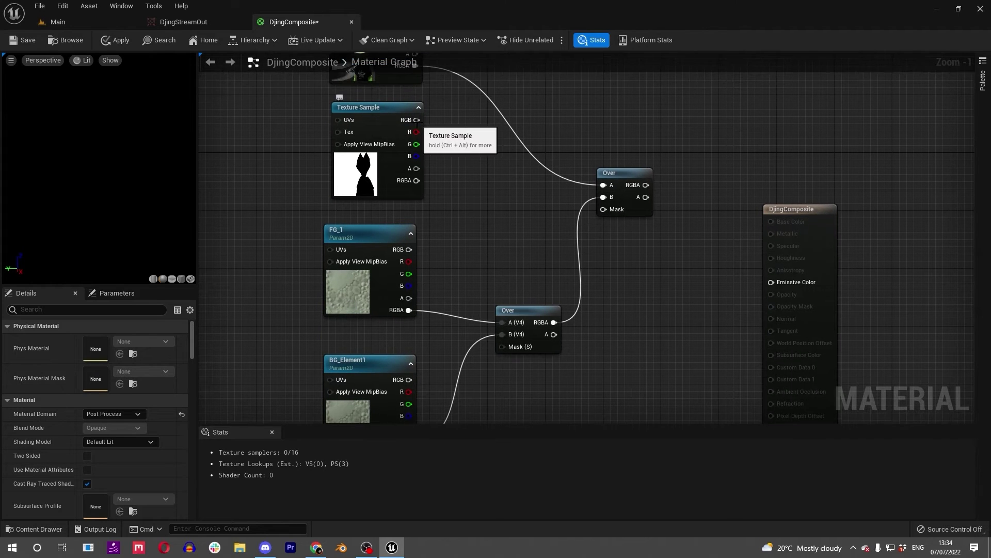
left_click_drag(598, 213, 605, 212)
- Connect the upper Over's result to Emissive Color and save the material
right_click_drag(633, 303, 595, 260)
right_click_drag(414, 307, 436, 241)
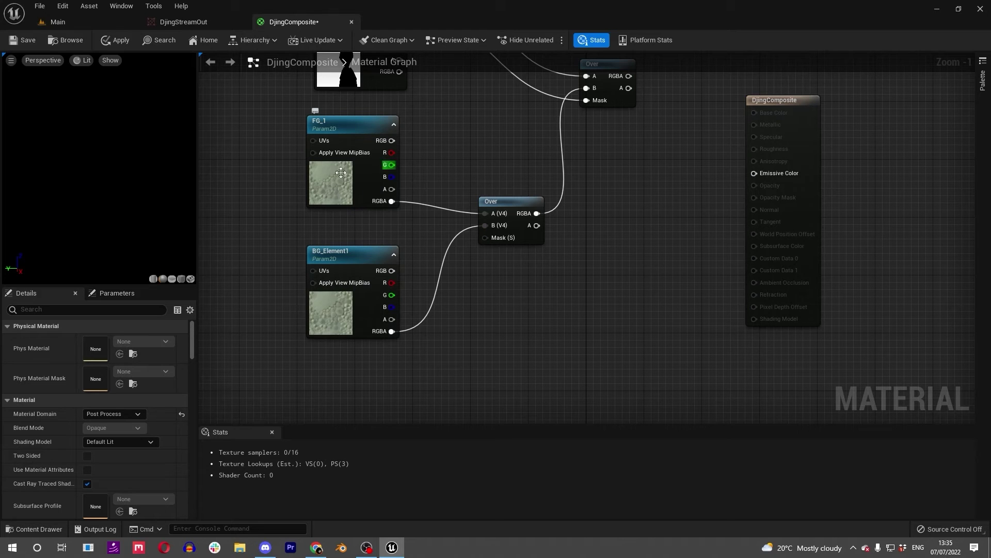
right_click_drag(387, 187, 392, 387)
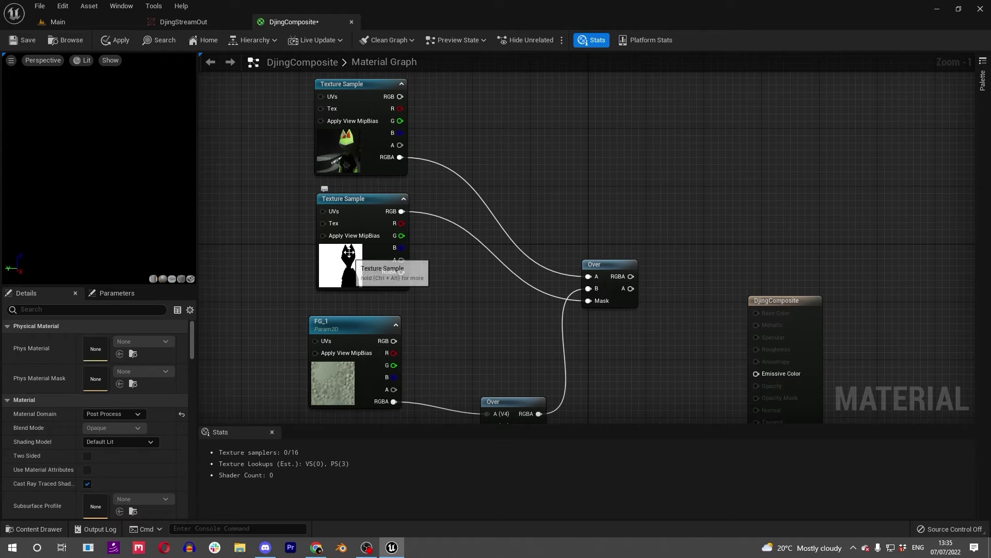
right_click_drag(593, 305, 442, 238)
left_click_drag(480, 209, 608, 310)
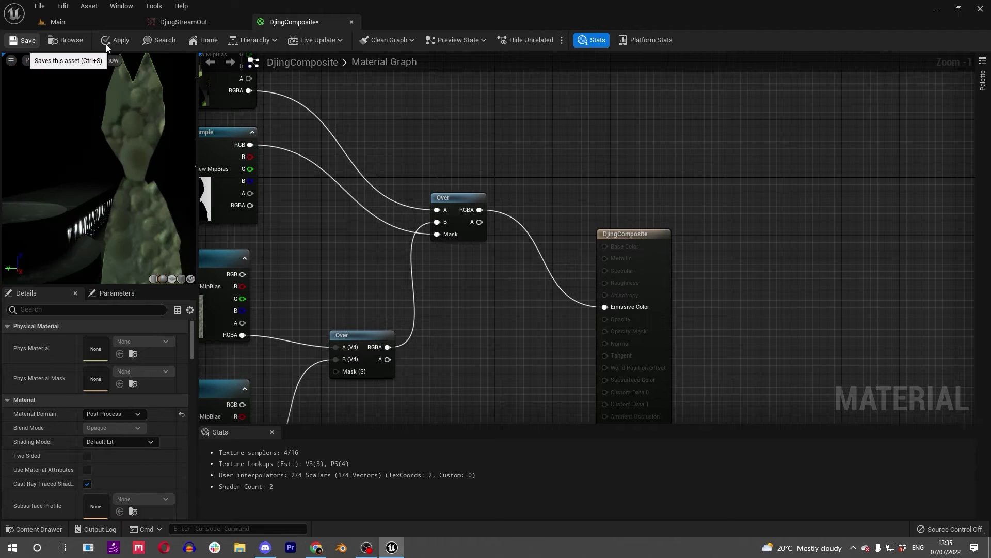
key("ctrl+s")
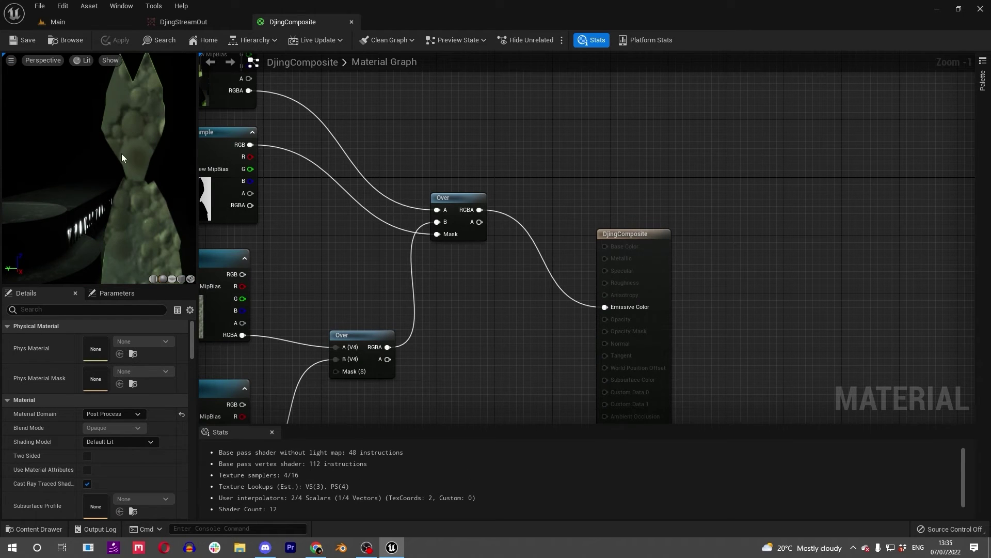
- Change matte_element1's Matte Type from Holdout to Garbage Matte, keeping InclusionType Include
left_click(83, 20)
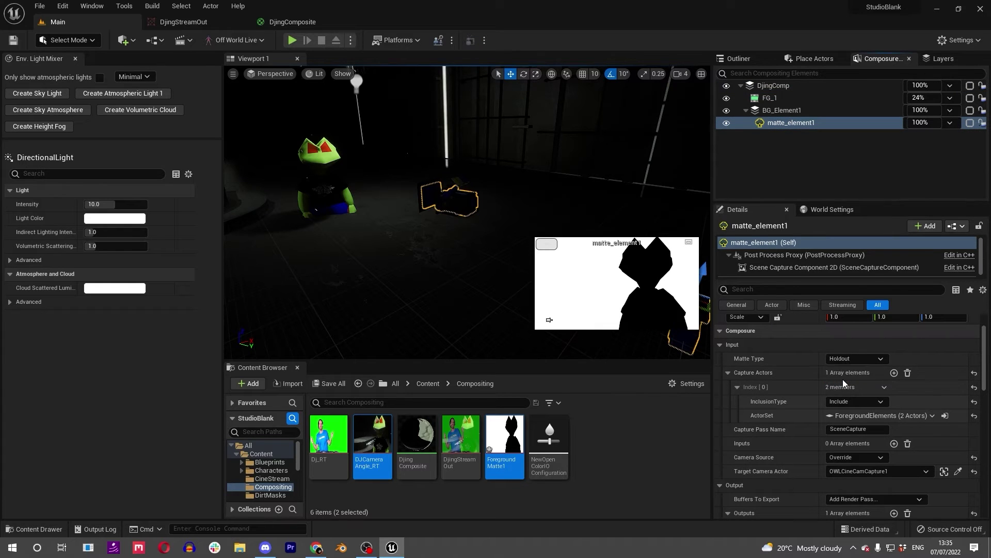
left_click(844, 382)
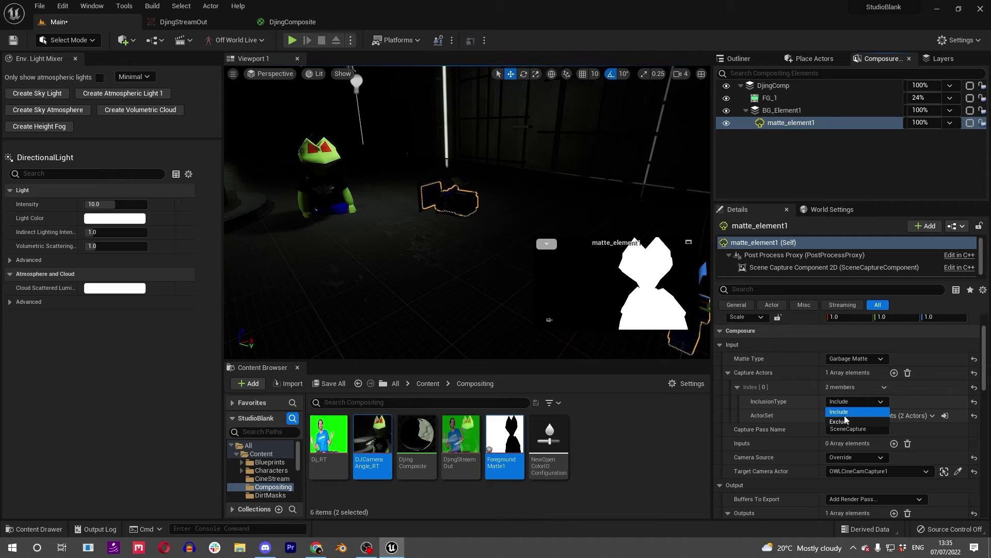
left_click(841, 412)
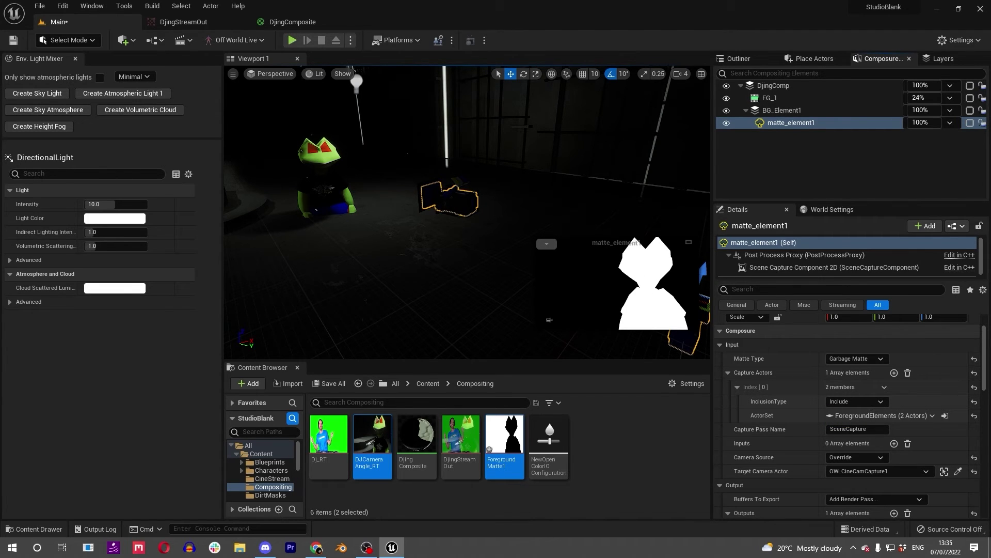
left_click(297, 23)
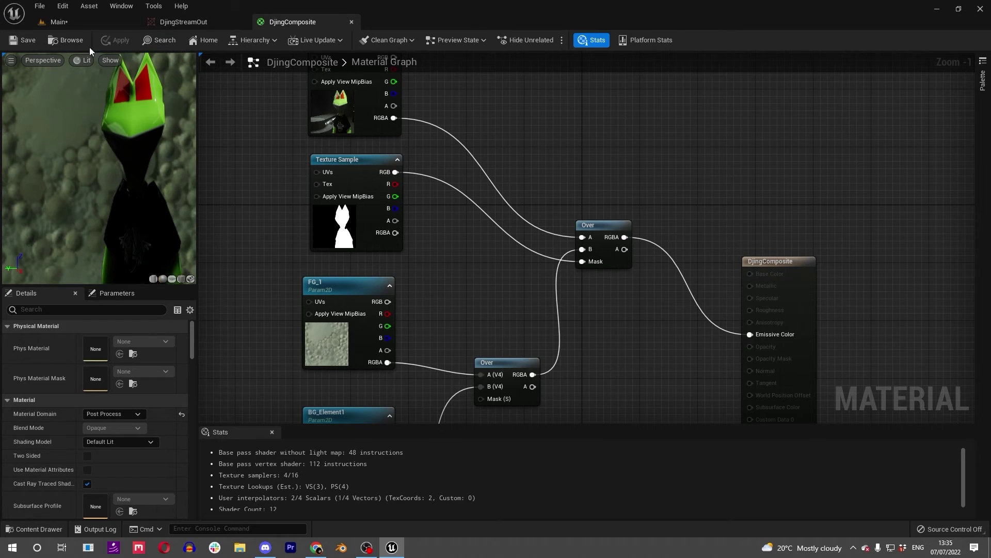
- Pilot the OWLCineCamCapture1 camera to look through it
left_click(58, 22)
left_click(773, 86)
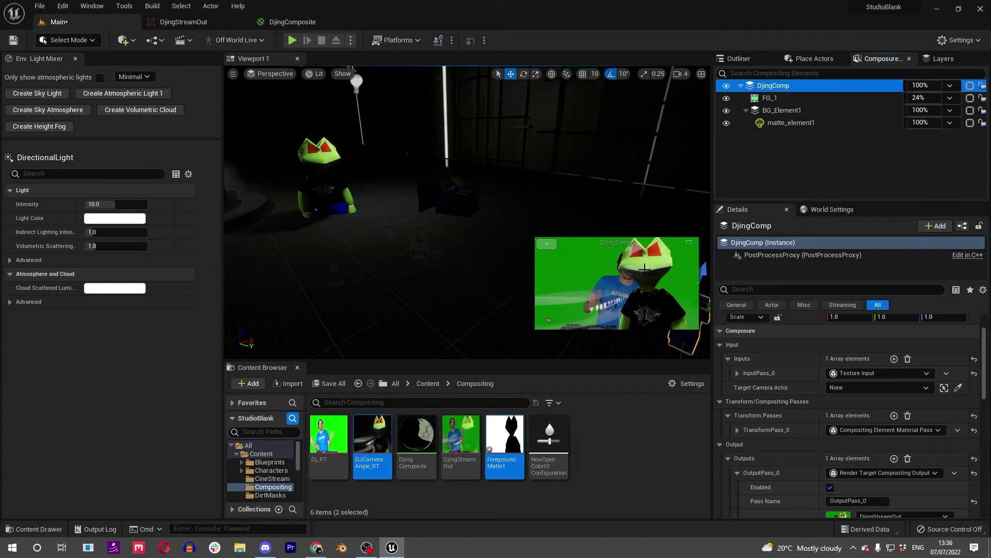
left_click(457, 191)
right_click(478, 206)
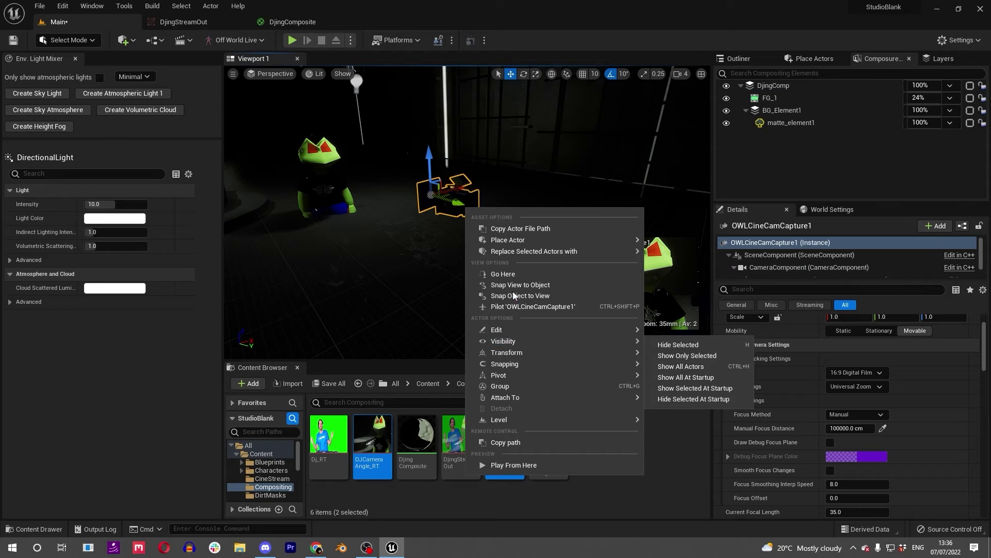
left_click(516, 312)
- Open the DjingStreamOut render target preview in its own floating window
double_click(464, 435)
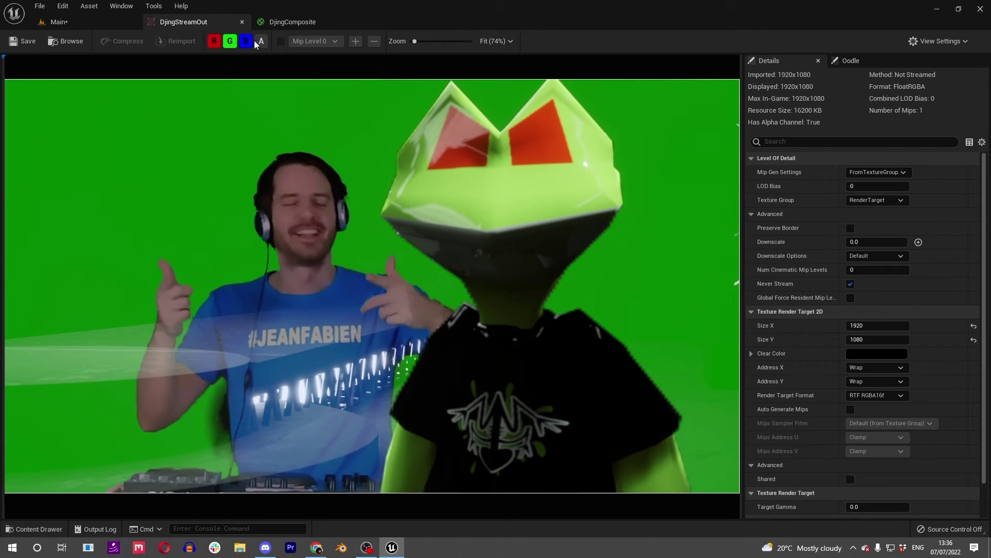
left_click_drag(183, 22, 127, 152)
left_click(55, 22)
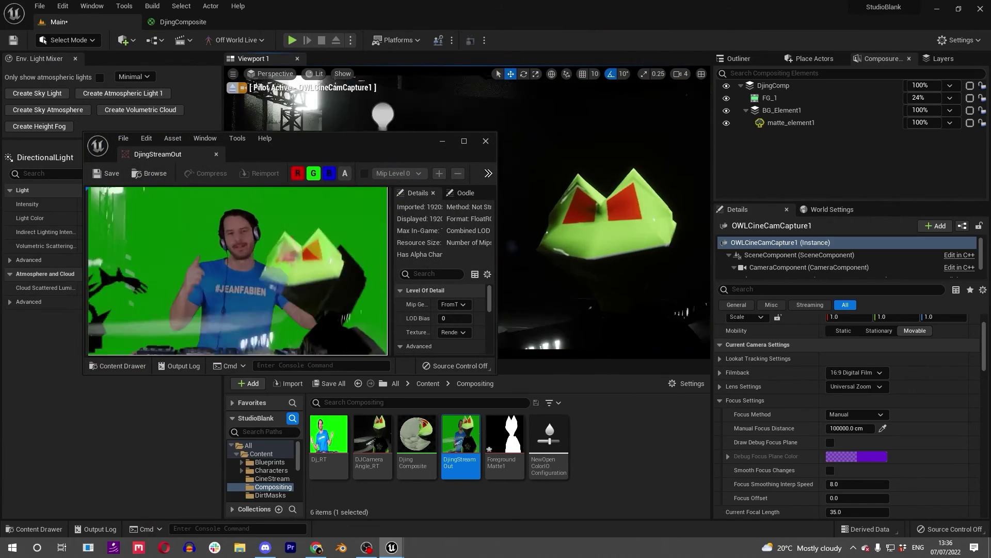
- Save the level and play it to preview the DjingStreamOut composite
key("ctrl+s")
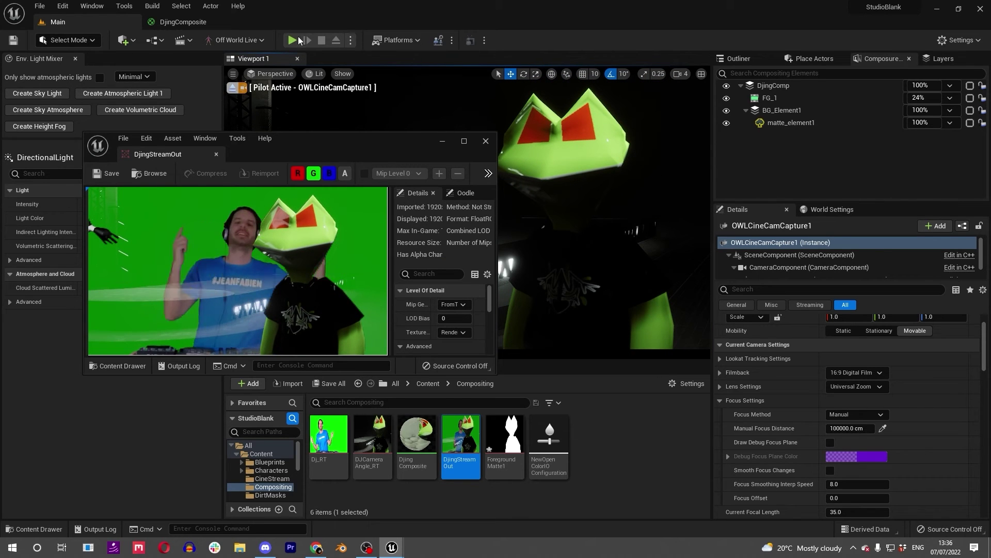
left_click(293, 41)
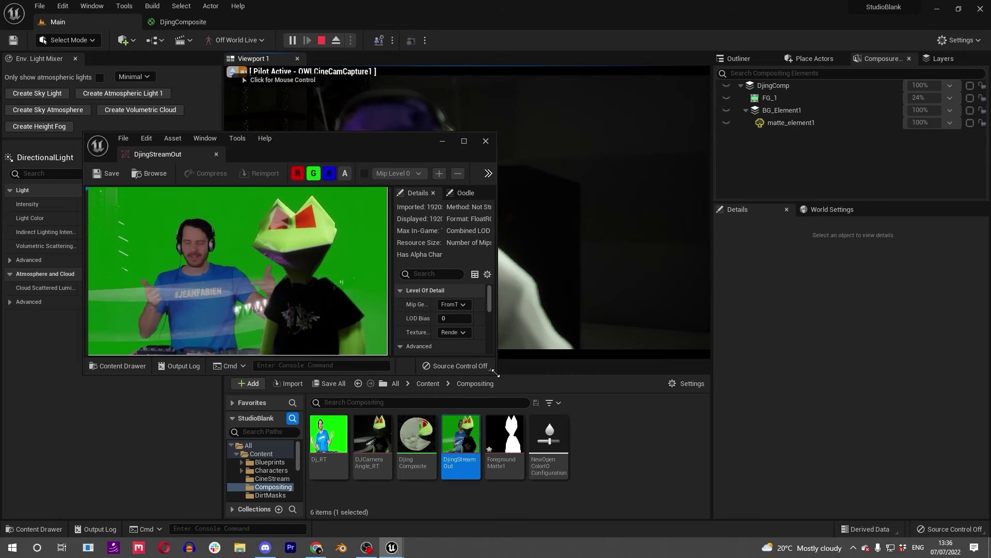
left_click_drag(443, 158, 446, 79)
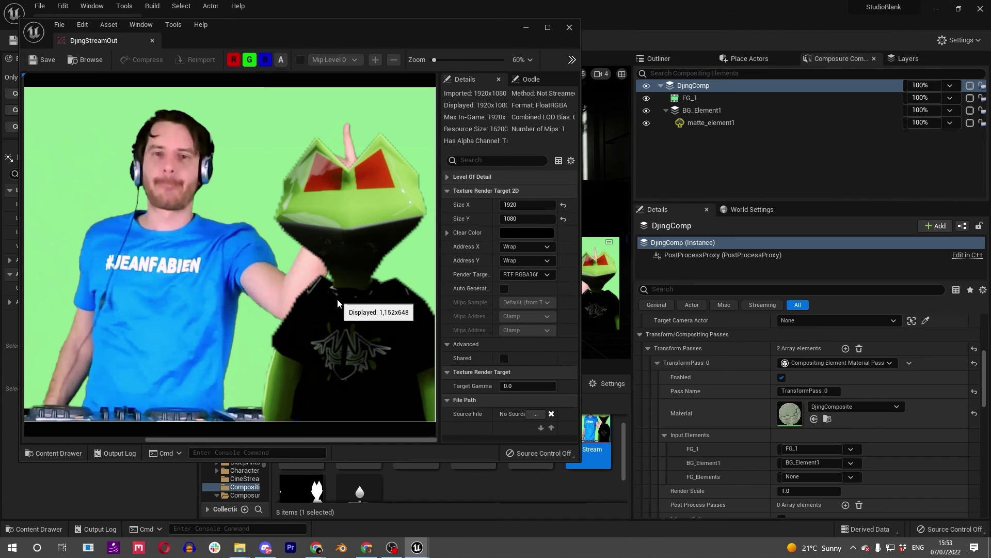
- Select matte_element1 in the composite and shrink the DjingStreamOut preview window
scroll(333, 276, "up", 7)
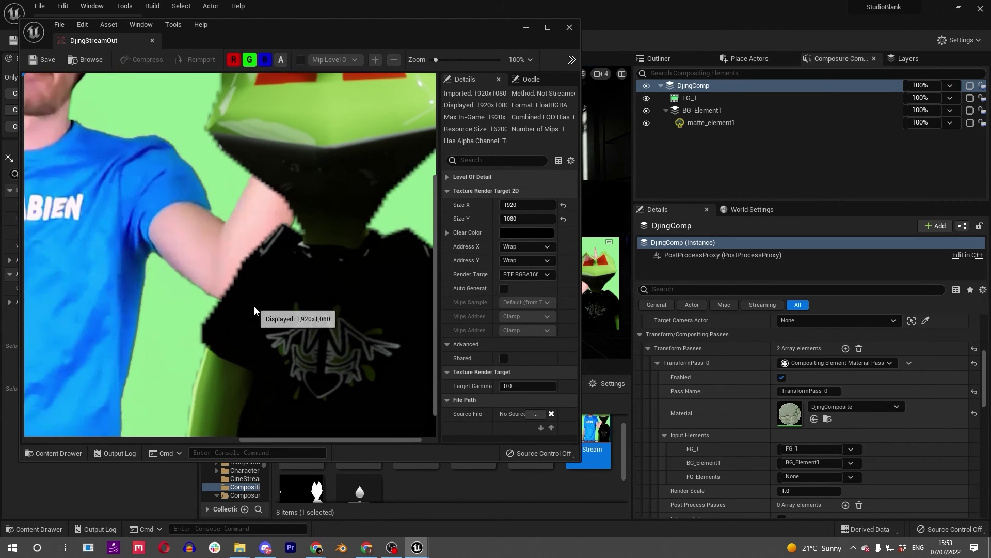
left_click_drag(193, 243, 223, 249)
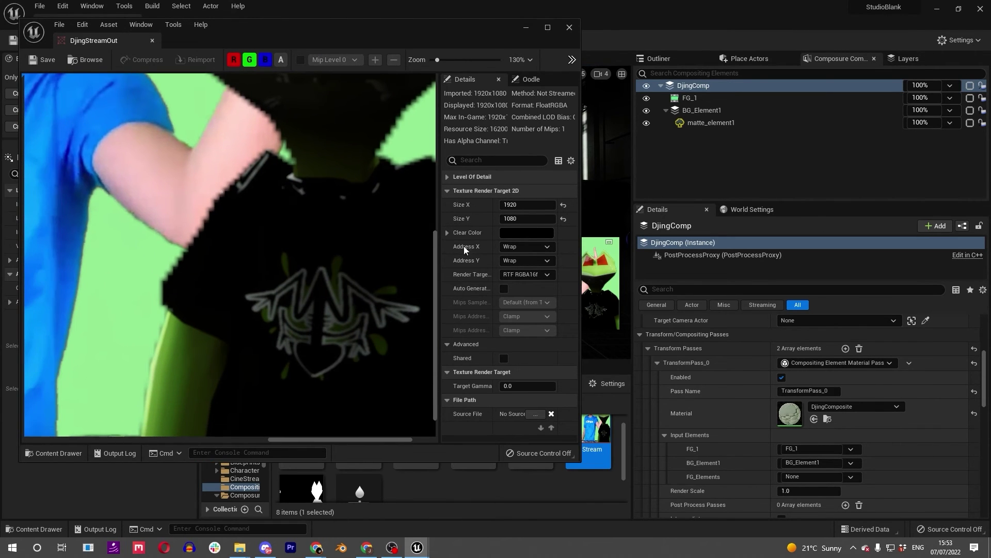
left_click(702, 124)
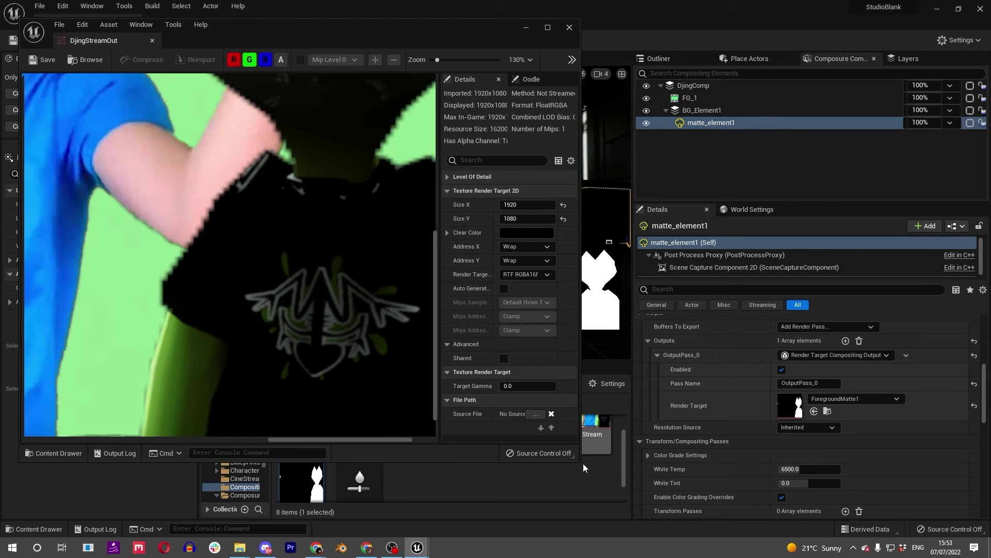
left_click_drag(578, 460, 538, 352)
- Set the ForegroundMatte1 render target size to 1920 x 1080
double_click(302, 478)
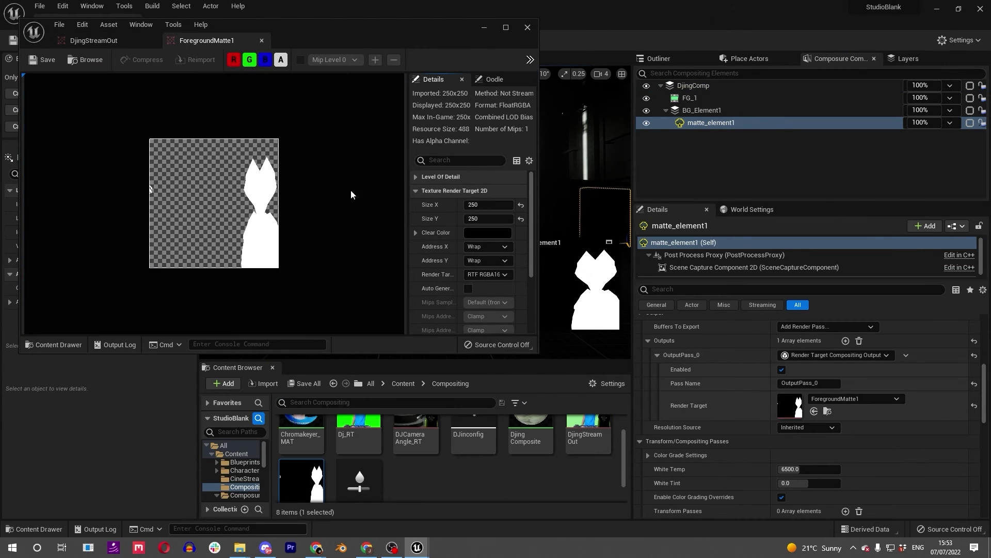
scroll(223, 198, "up", 3)
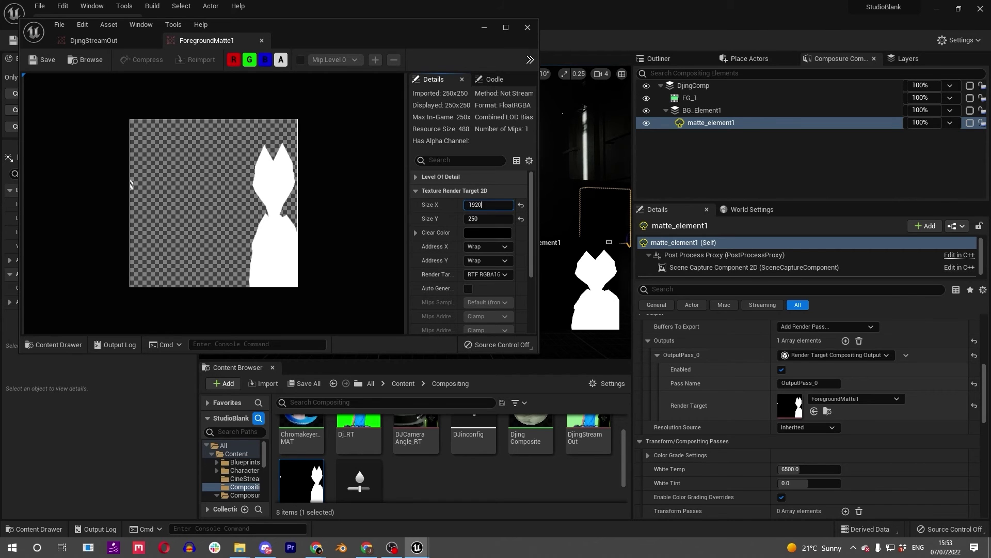
type("1920")
key("Tab")
type("1080")
key("Return")
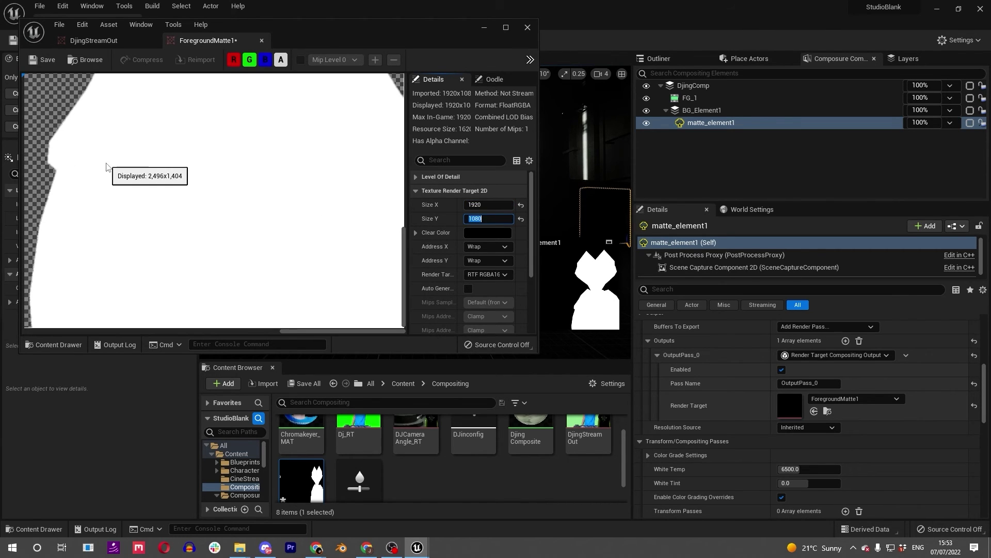
scroll(106, 166, "down", 2)
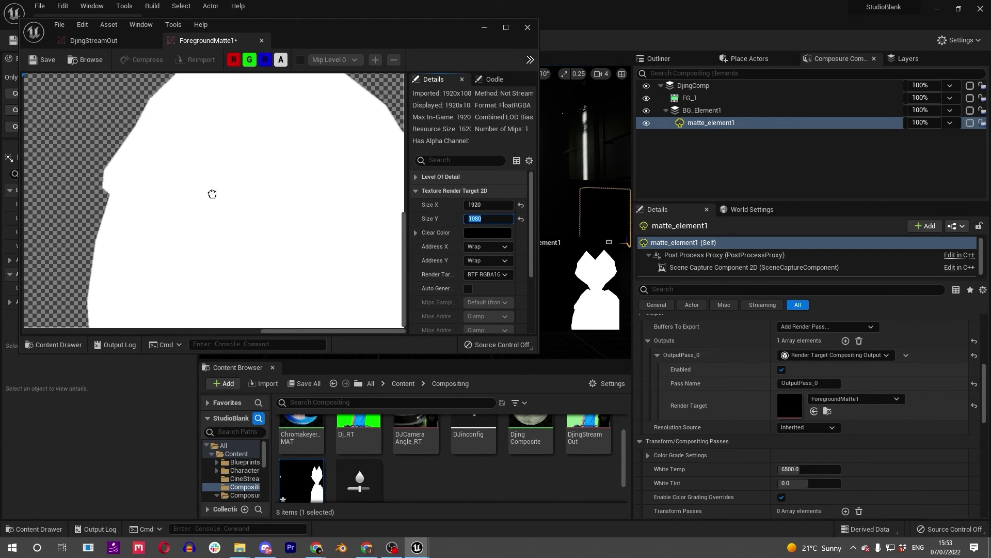
left_click(528, 32)
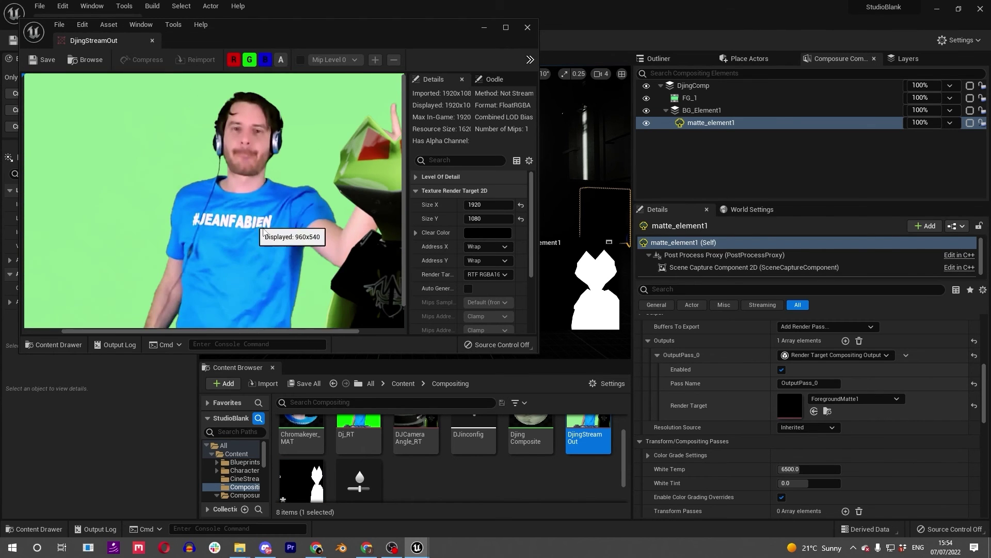
- Lower the FG_1 keyed layer's opacity to 15%
scroll(243, 223, "down", 1)
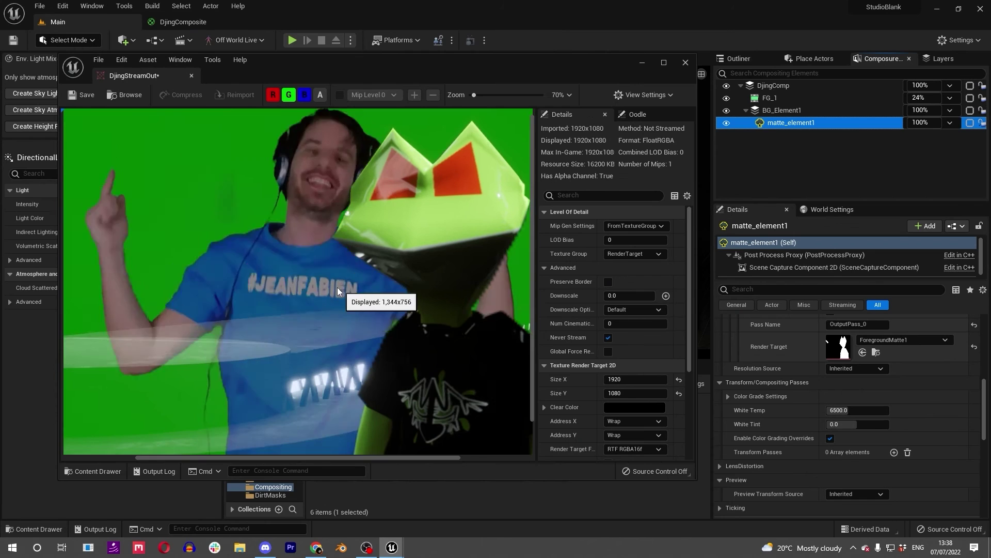
scroll(337, 288, "down", 1)
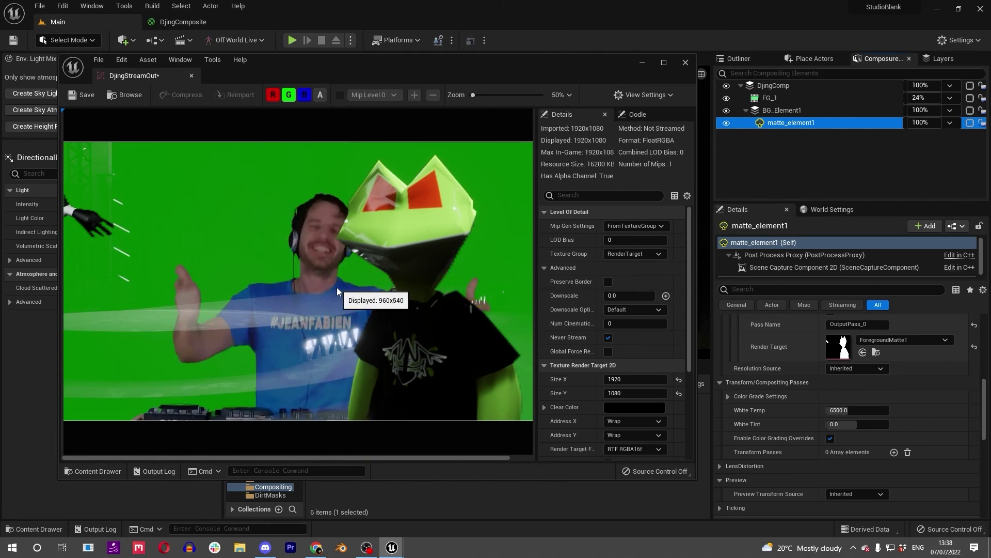
left_click(878, 98)
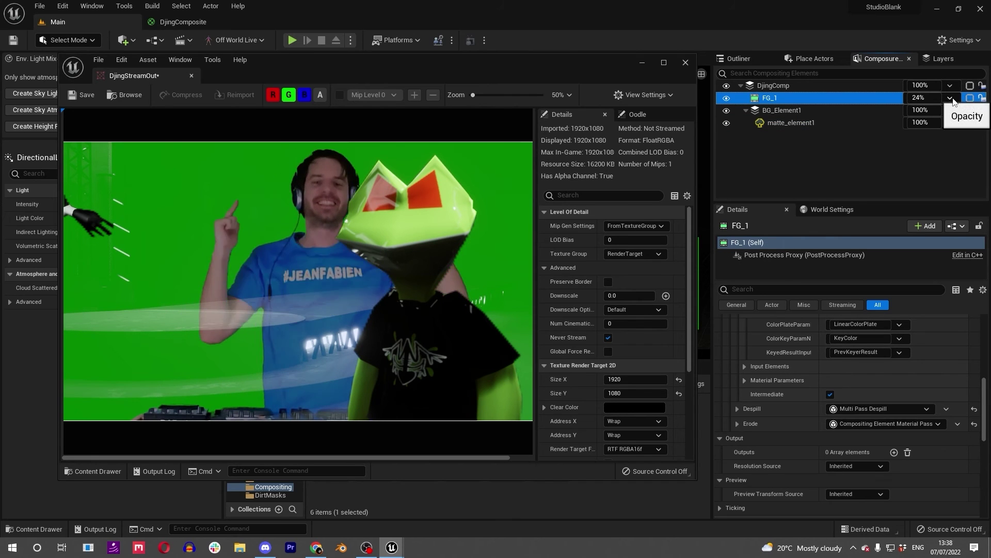
left_click_drag(919, 97, 735, 92)
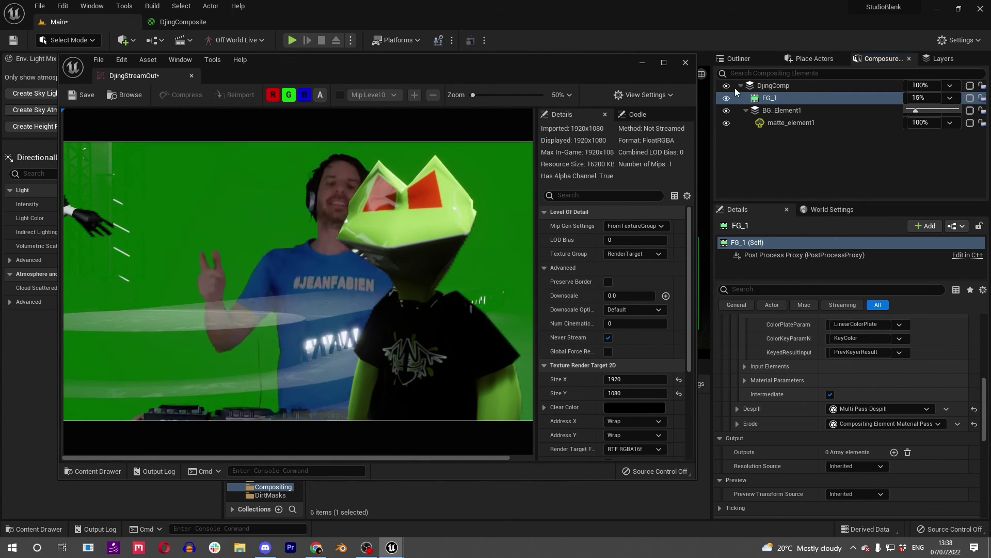
- Play-test the composite, then raise FG_1's opacity back to 100%
left_click(798, 122)
key("alt+p")
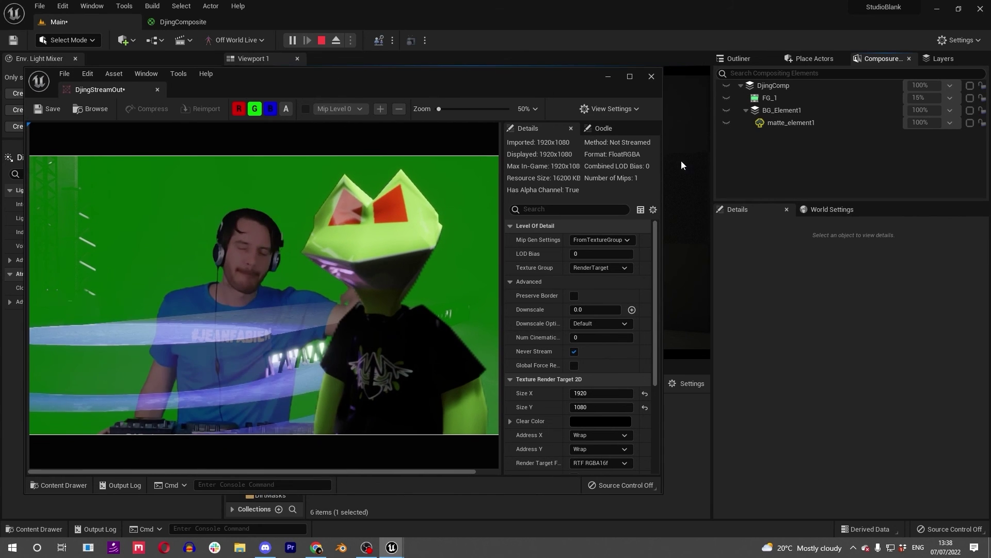
left_click_drag(566, 64, 531, 78)
left_click(510, 226)
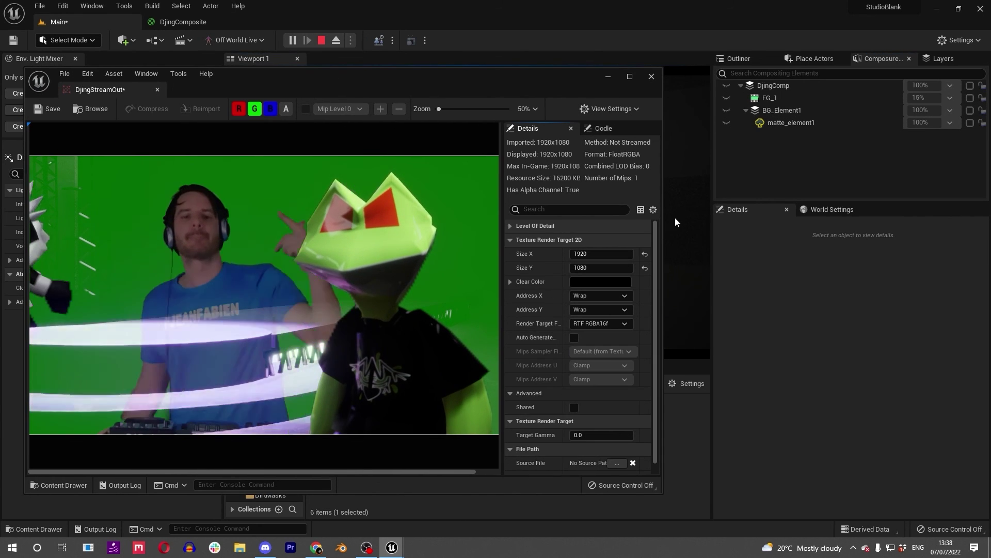
key("Escape")
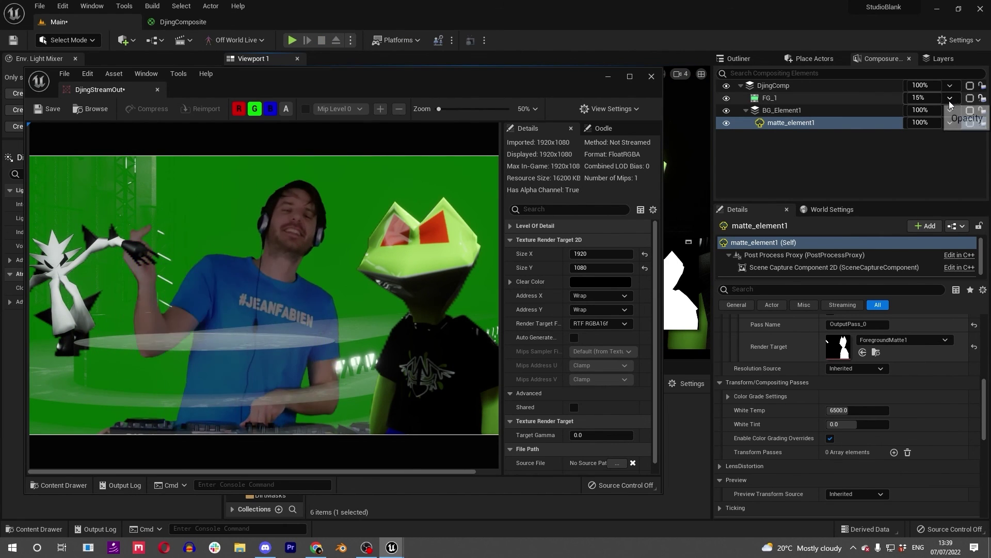
left_click_drag(922, 98, 955, 113)
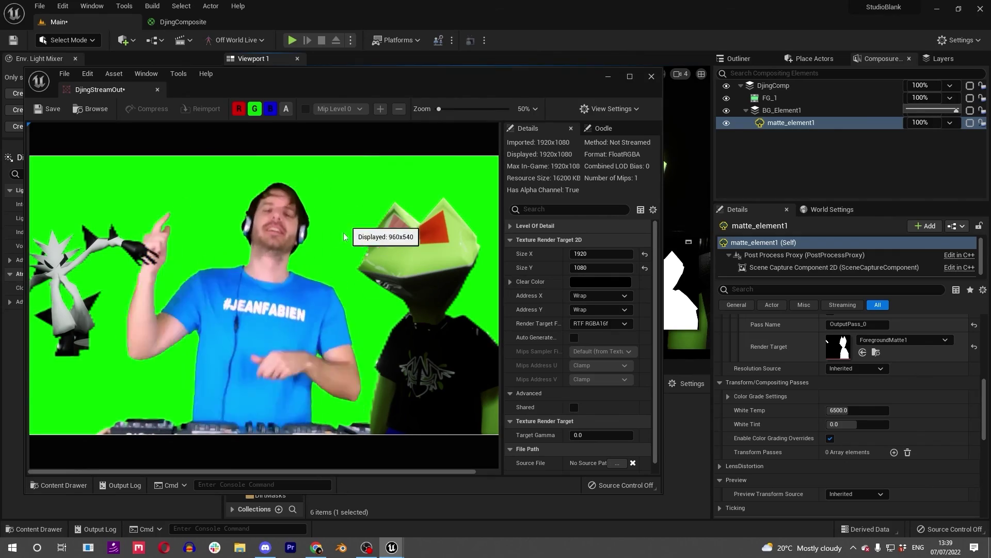